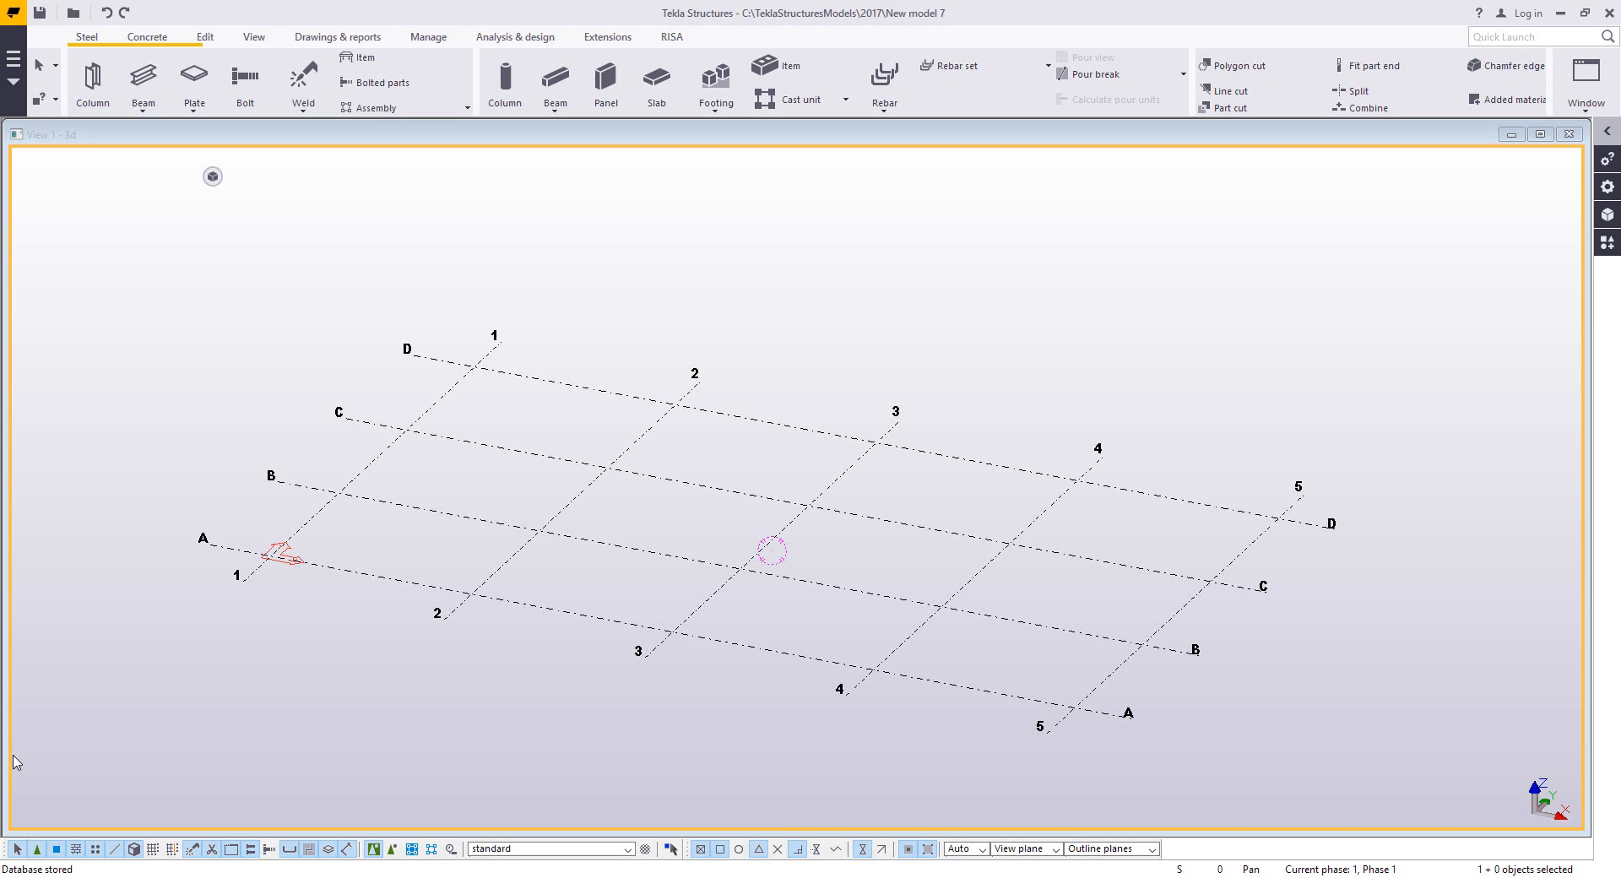
- Switch to Chrome and look through the featured and recent models on the 3D Warehouse home page
{"action": "mouse_move", "coordinate": [352, 877]}
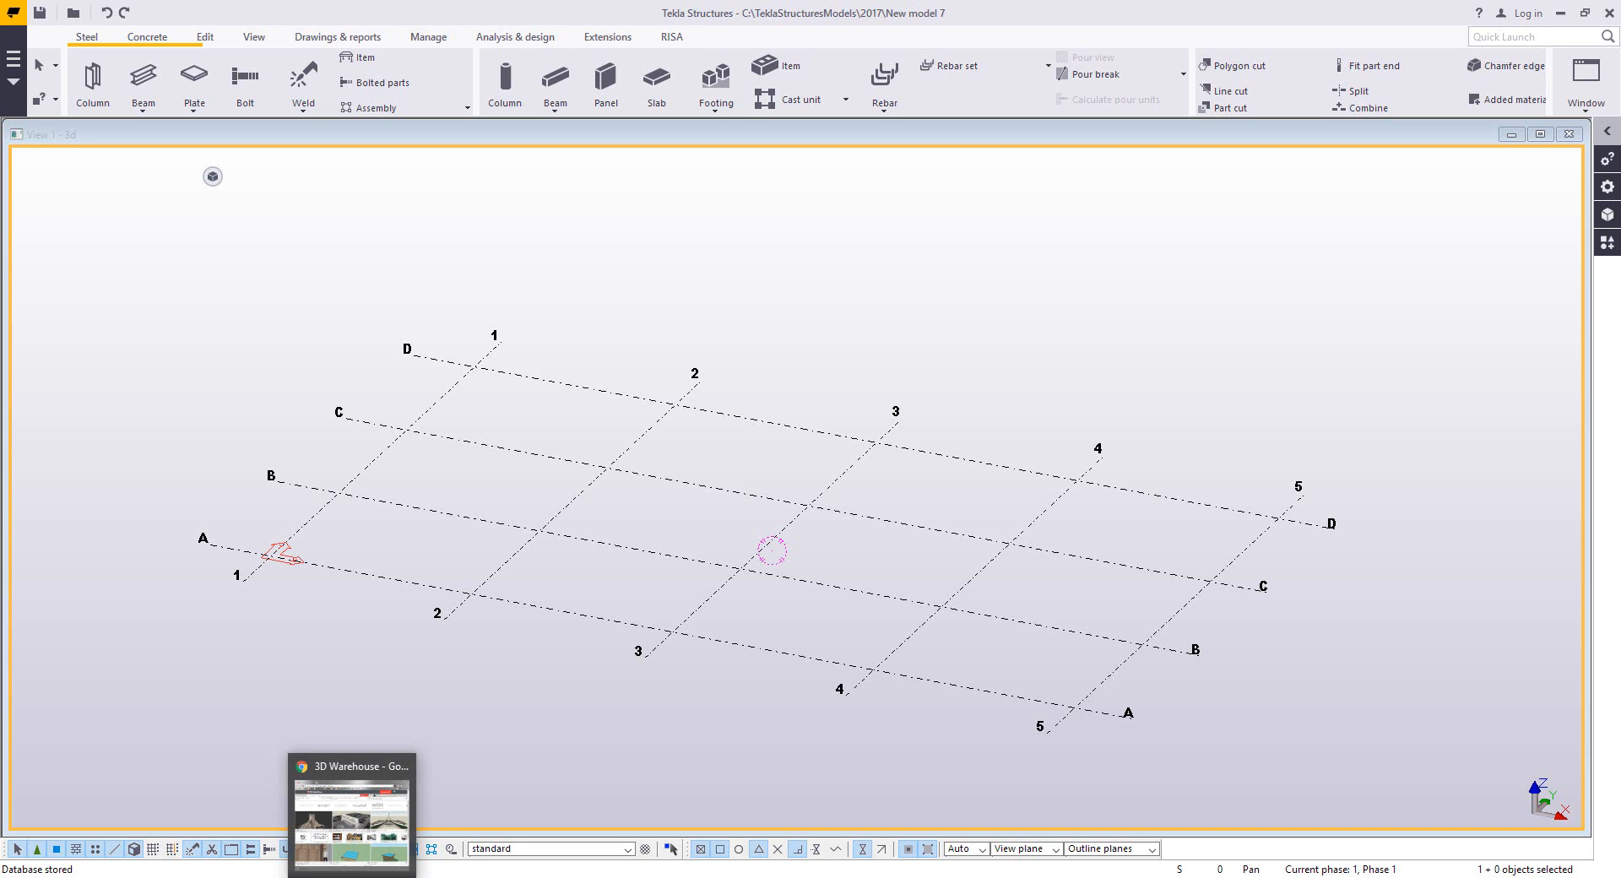
{"action": "left_click", "coordinate": [352, 819]}
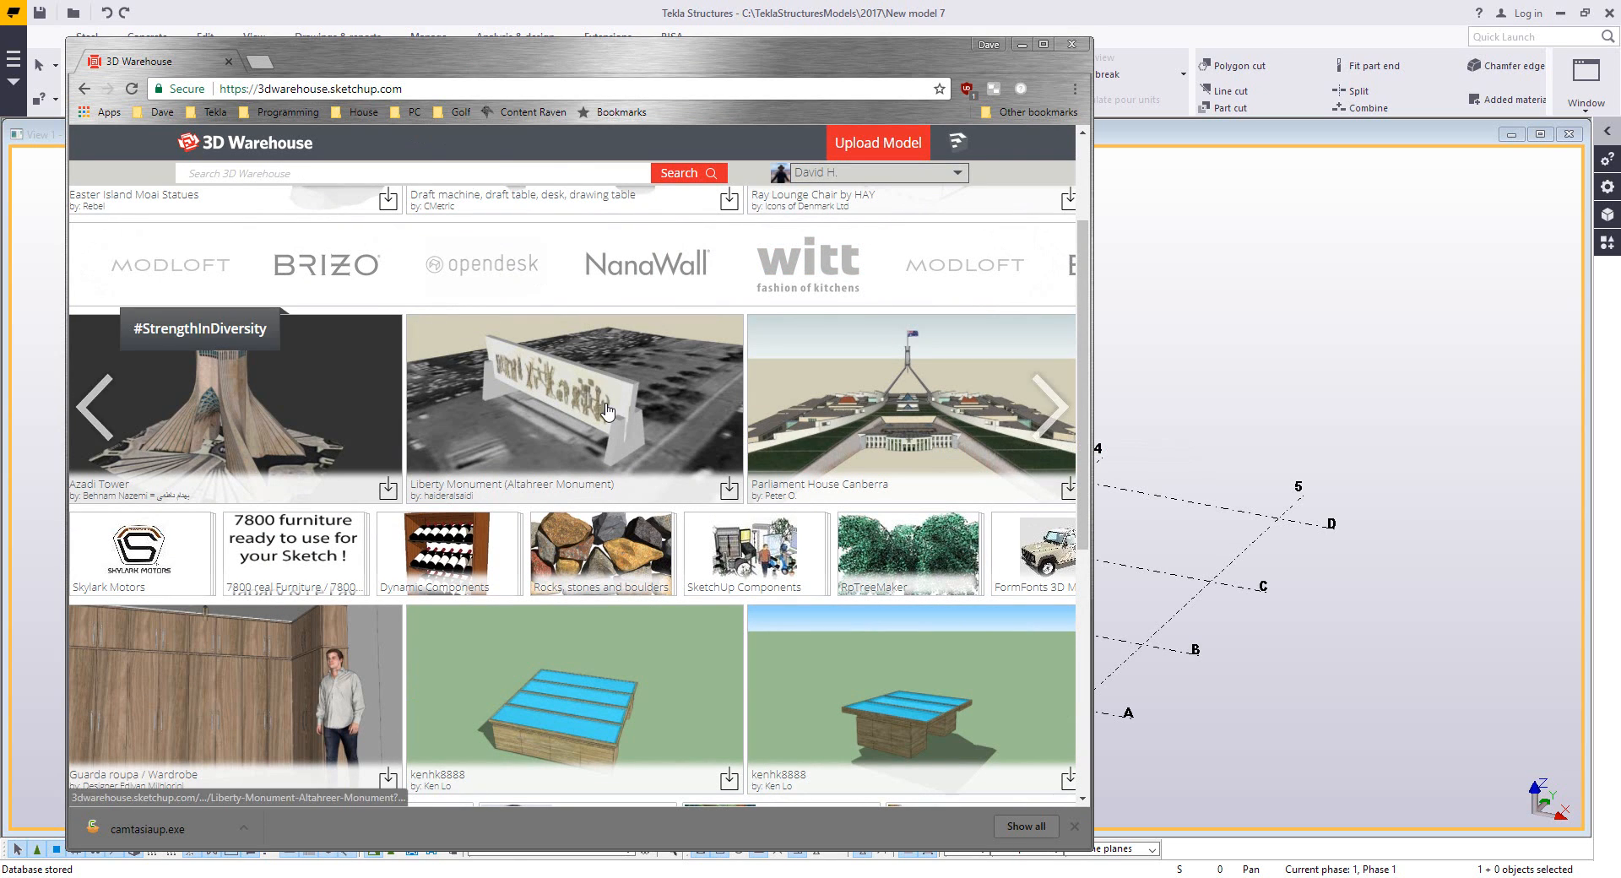
{"action": "scroll", "coordinate": [635, 419], "scroll_direction": "up", "scroll_amount": 2}
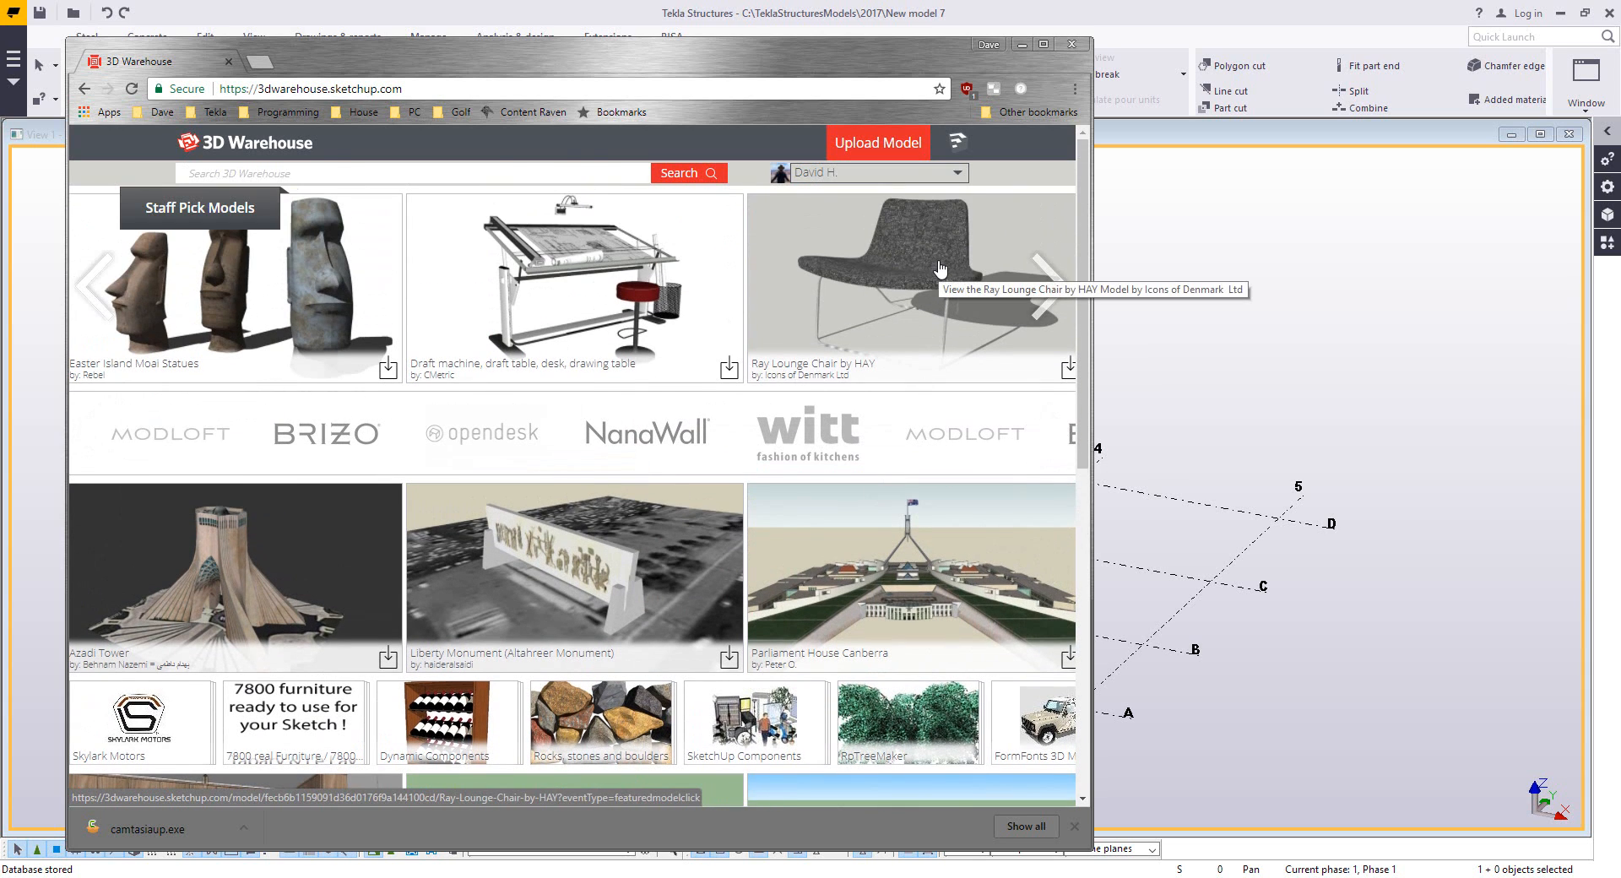
{"action": "scroll", "coordinate": [700, 490], "scroll_direction": "down", "scroll_amount": 1}
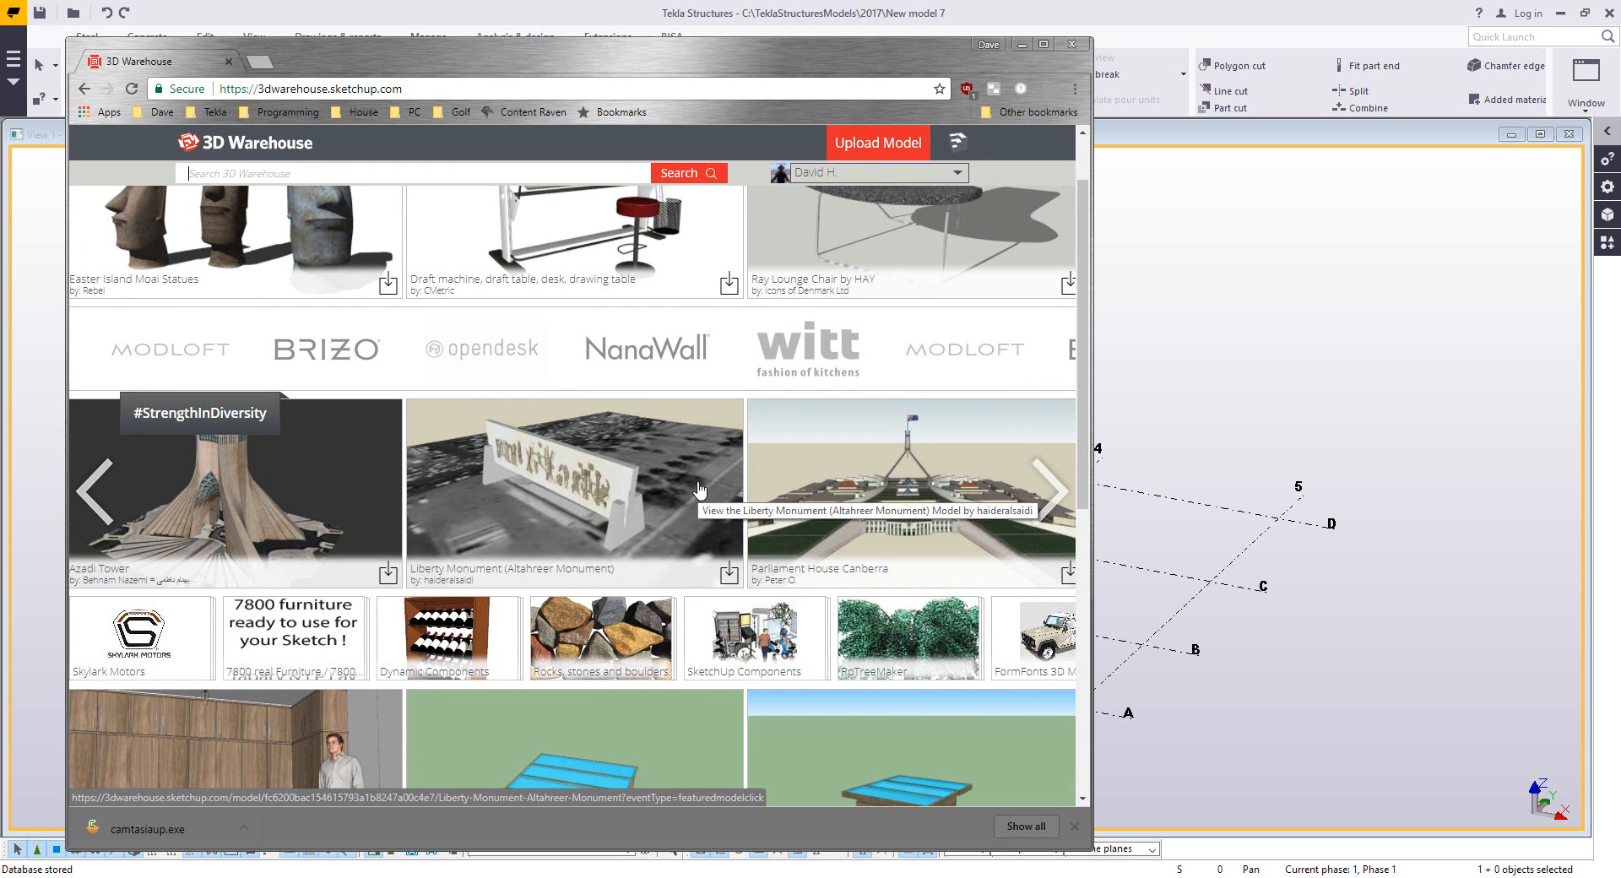
{"action": "scroll", "coordinate": [700, 489], "scroll_direction": "down", "scroll_amount": 4}
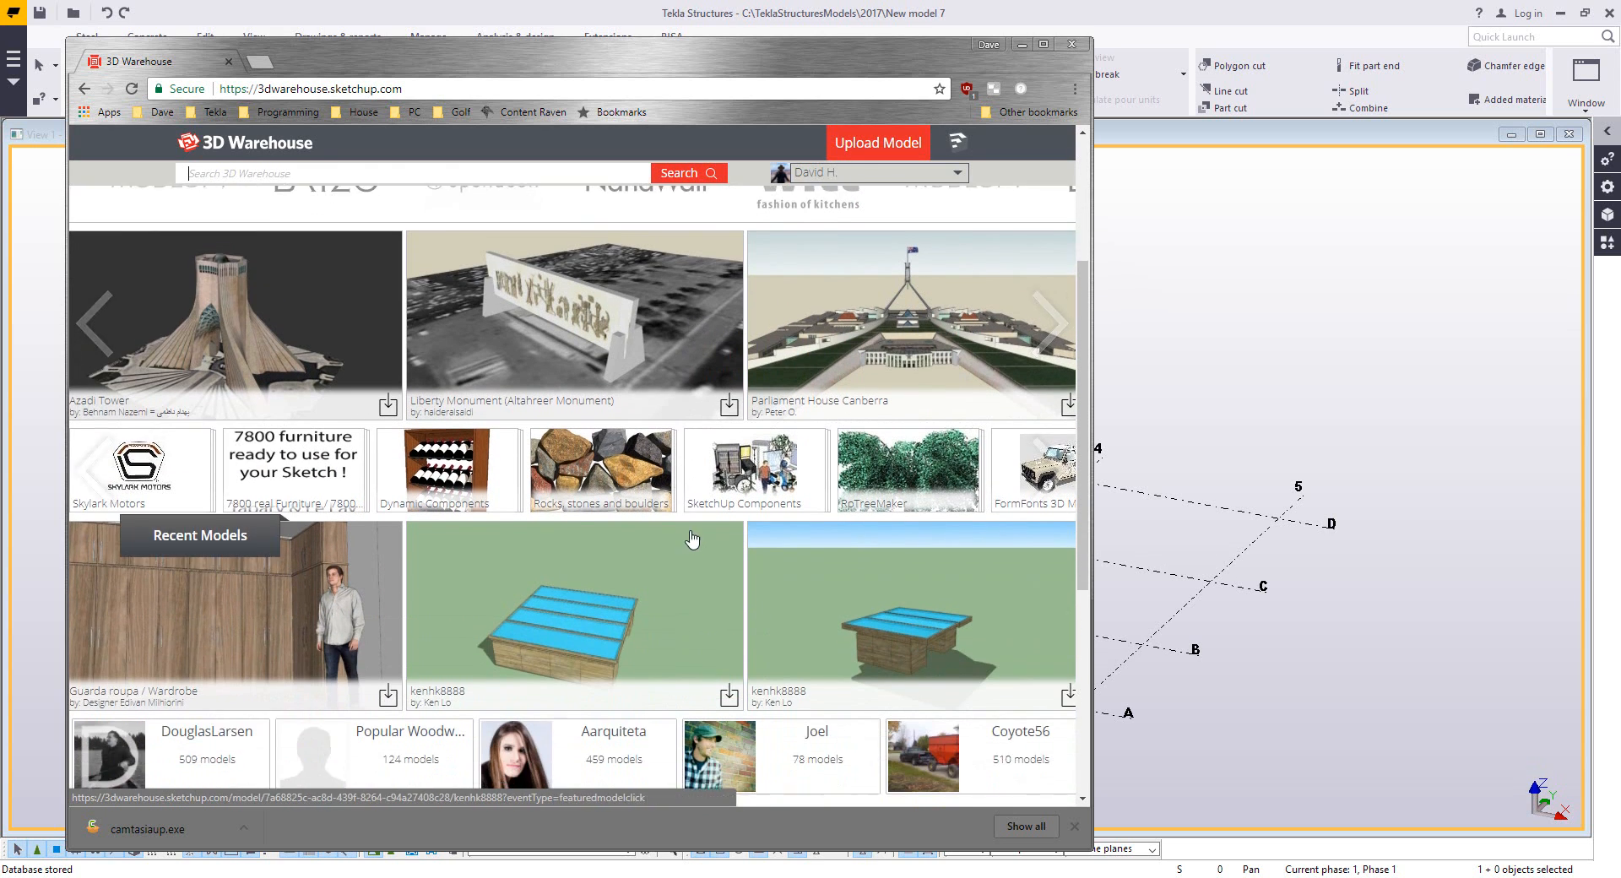
{"action": "scroll", "coordinate": [678, 522], "scroll_direction": "up", "scroll_amount": 5}
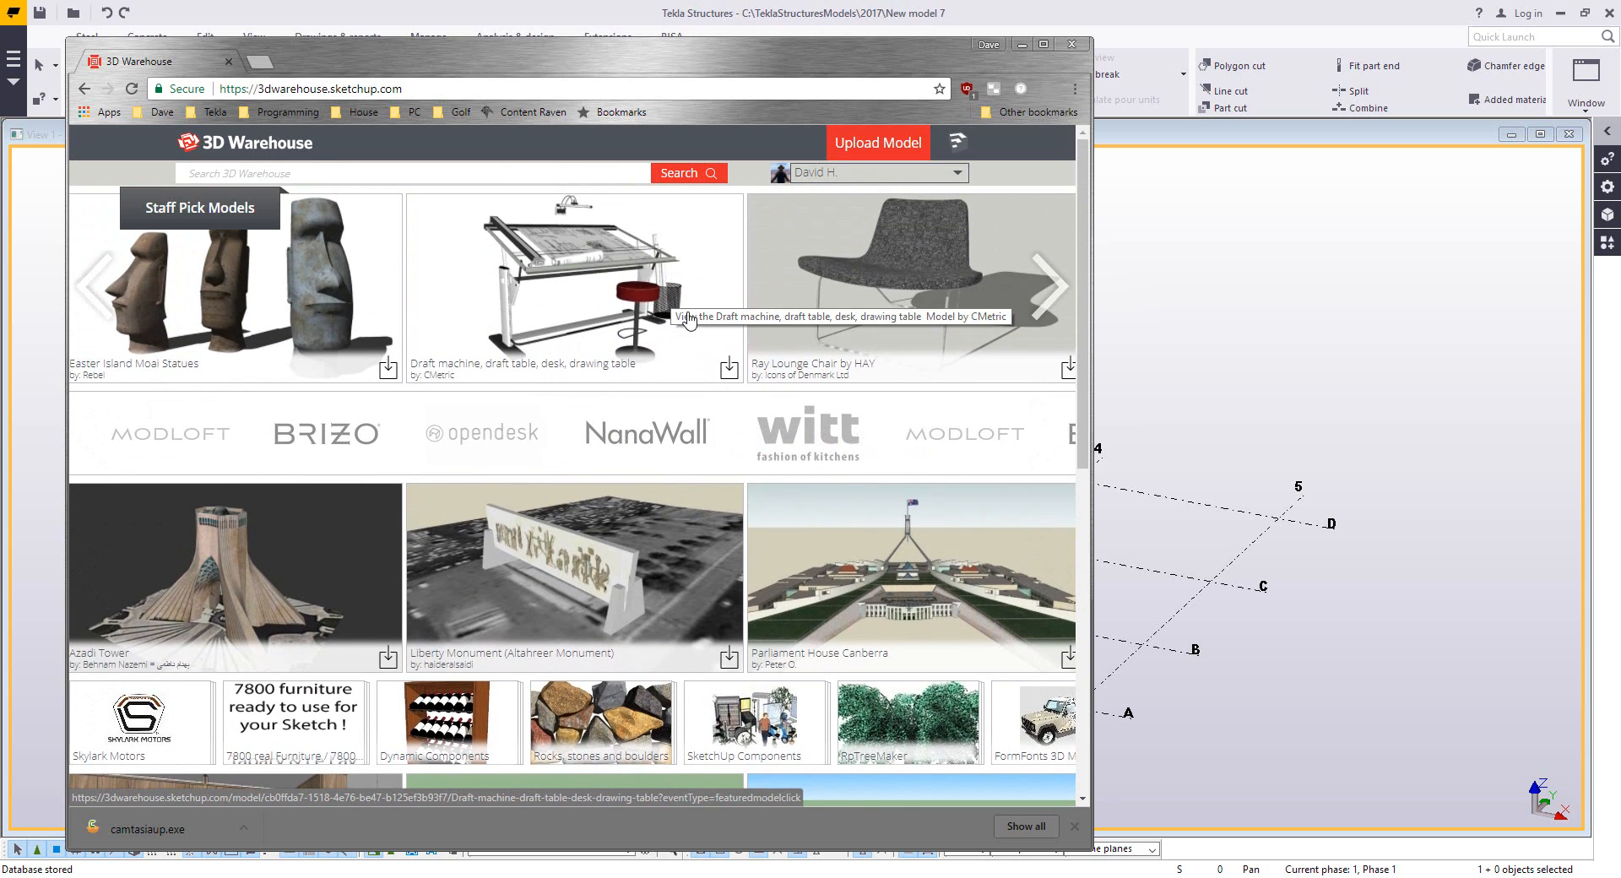
{"action": "left_click", "coordinate": [1021, 44]}
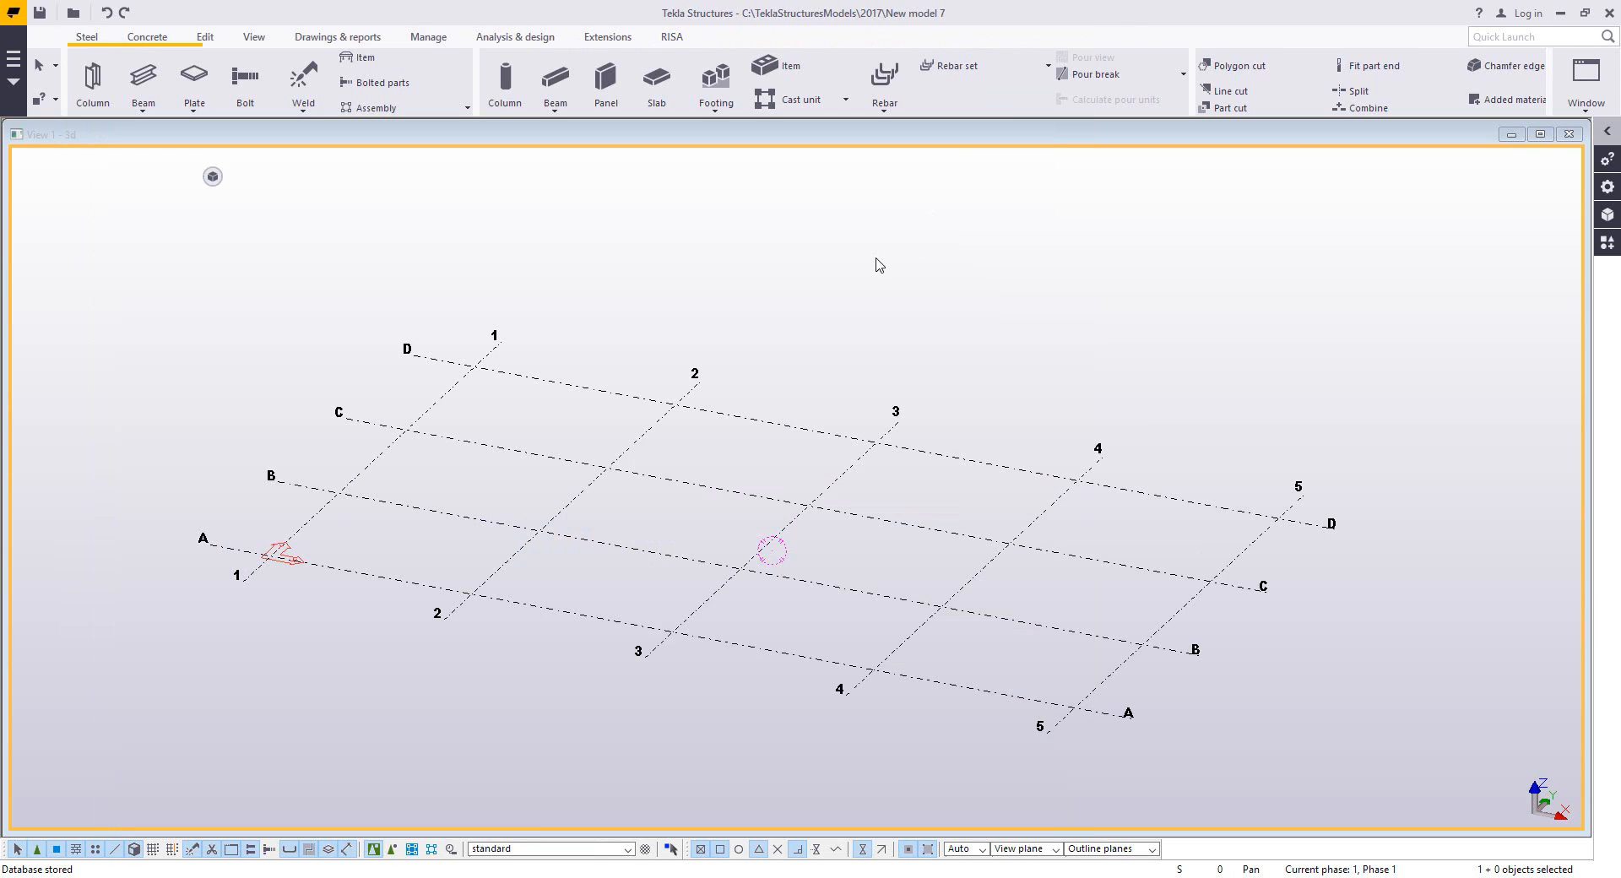
- Import Tread+Plate+Pattern+2.skp from the SketchUp Files folder on the desktop into the shape catalog
{"action": "middle_click_drag", "start_coordinate": [862, 287], "coordinate": [876, 282]}
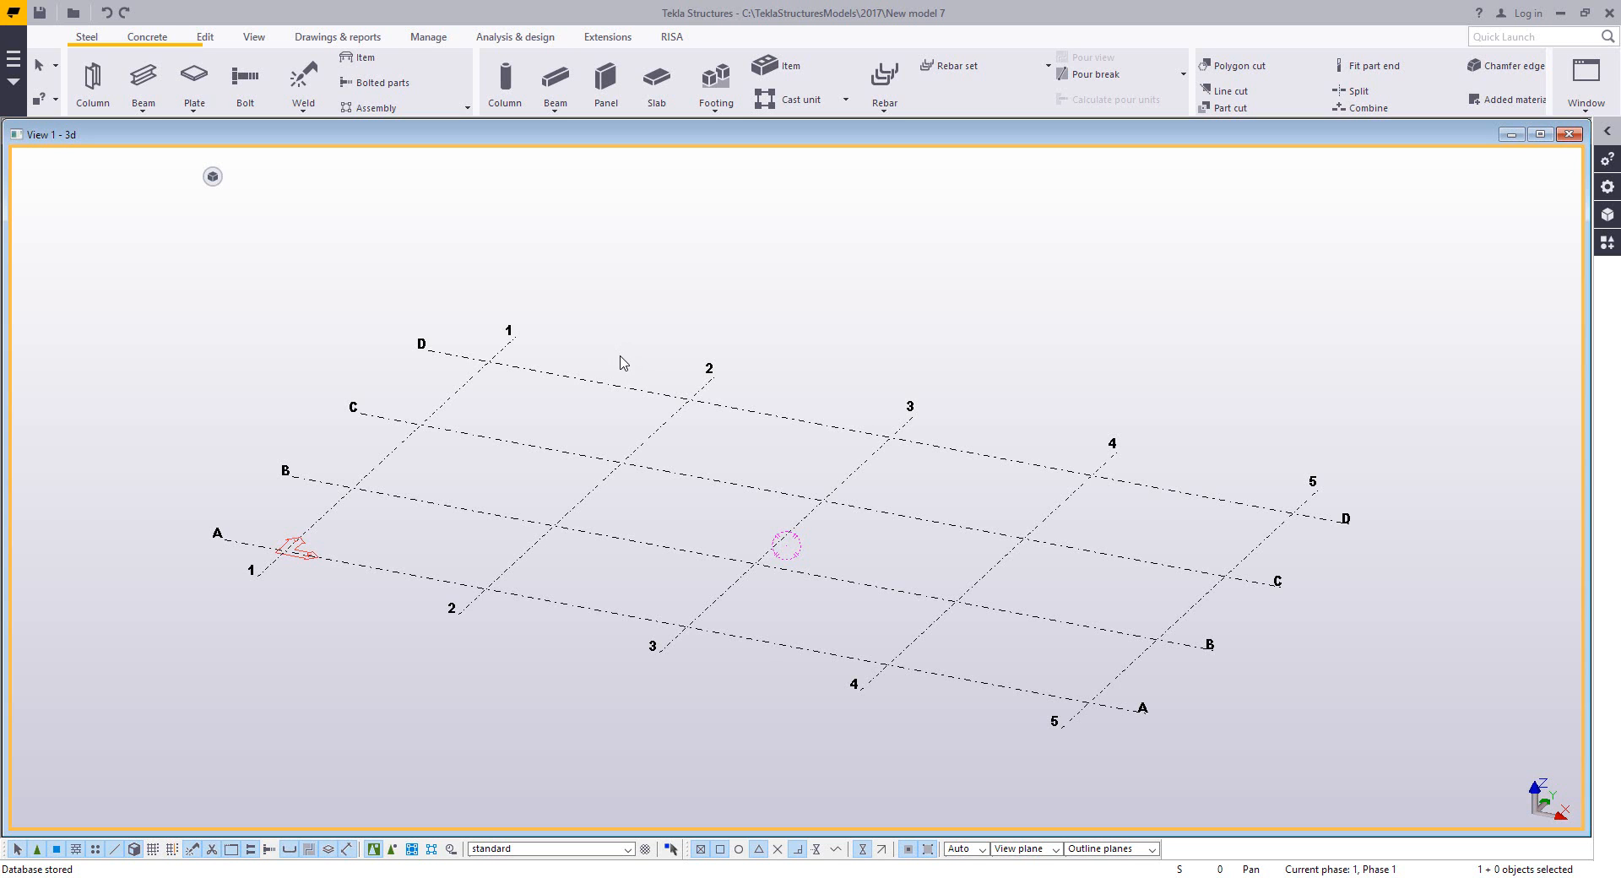
{"action": "left_click", "coordinate": [12, 58]}
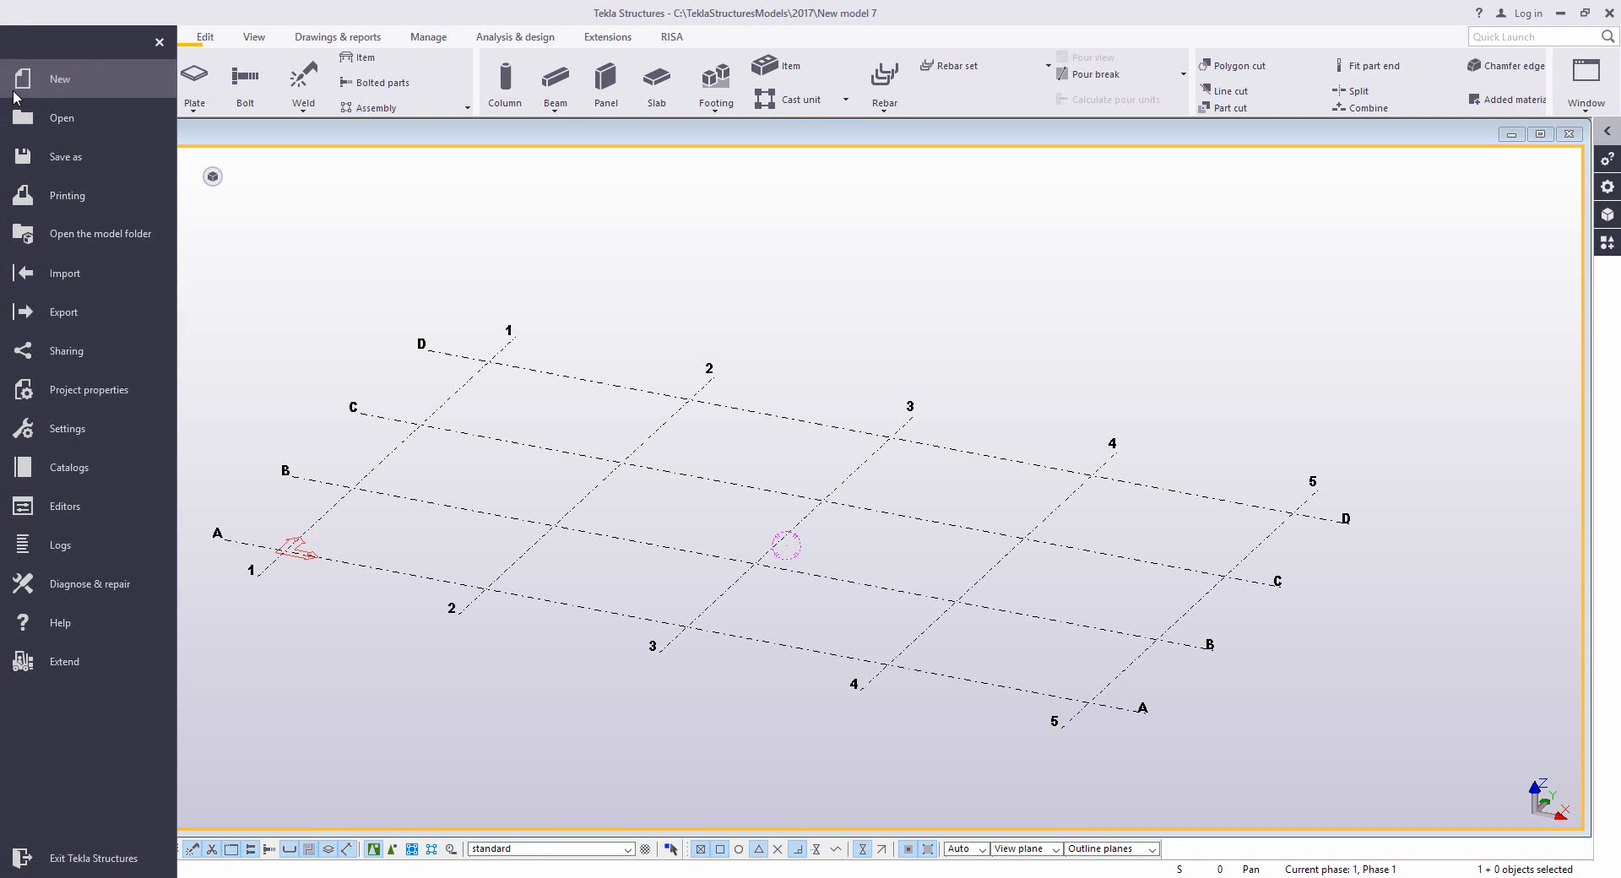
{"action": "left_click", "coordinate": [79, 471]}
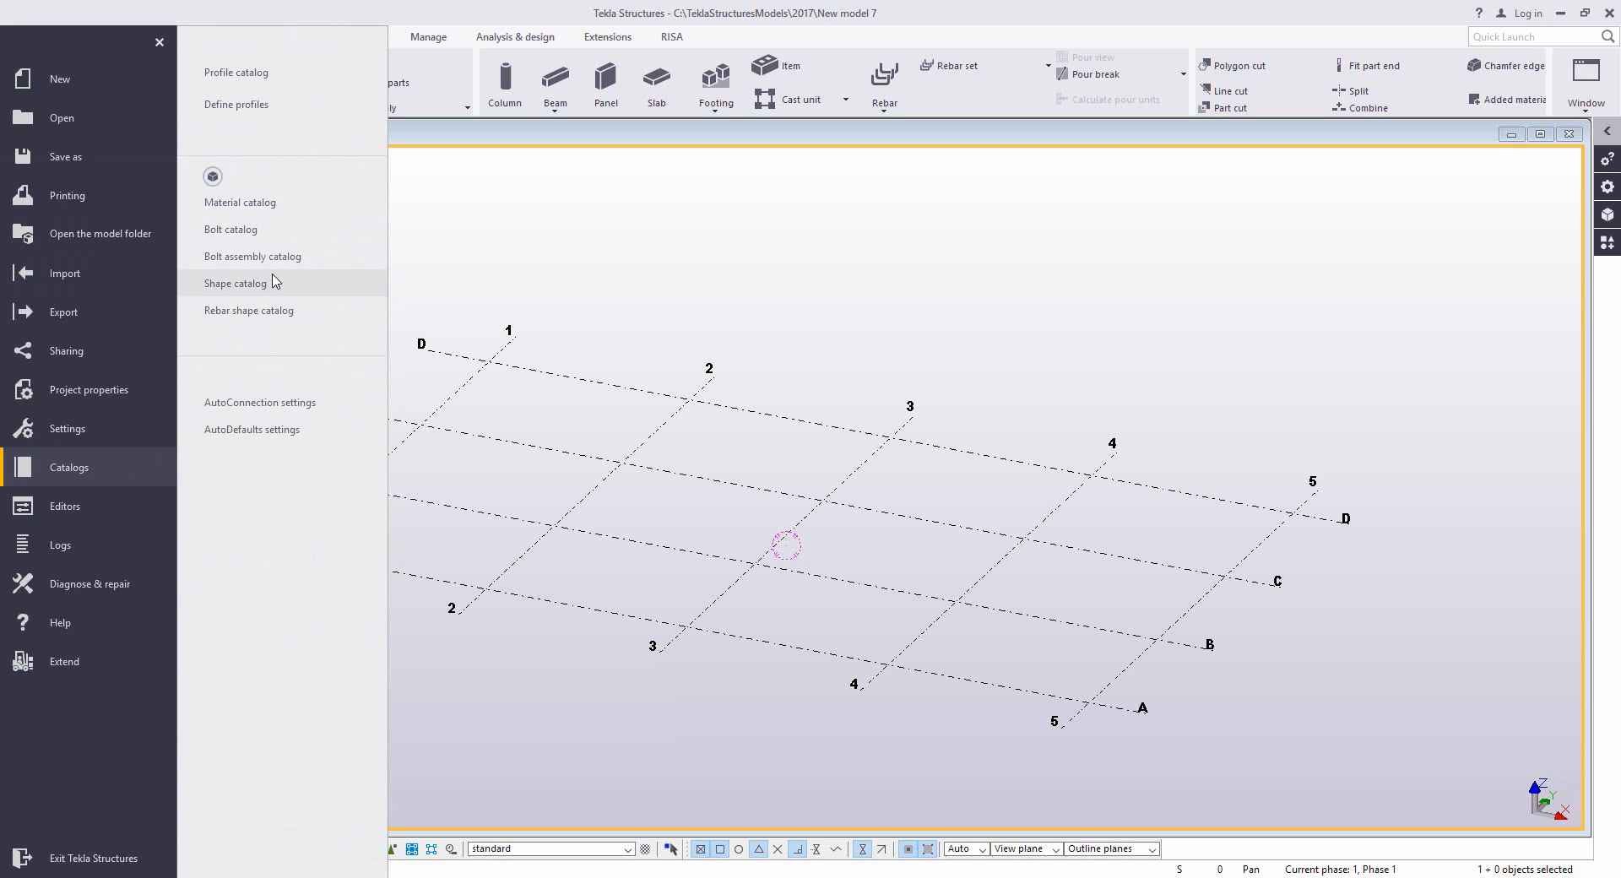
{"action": "left_click", "coordinate": [236, 284]}
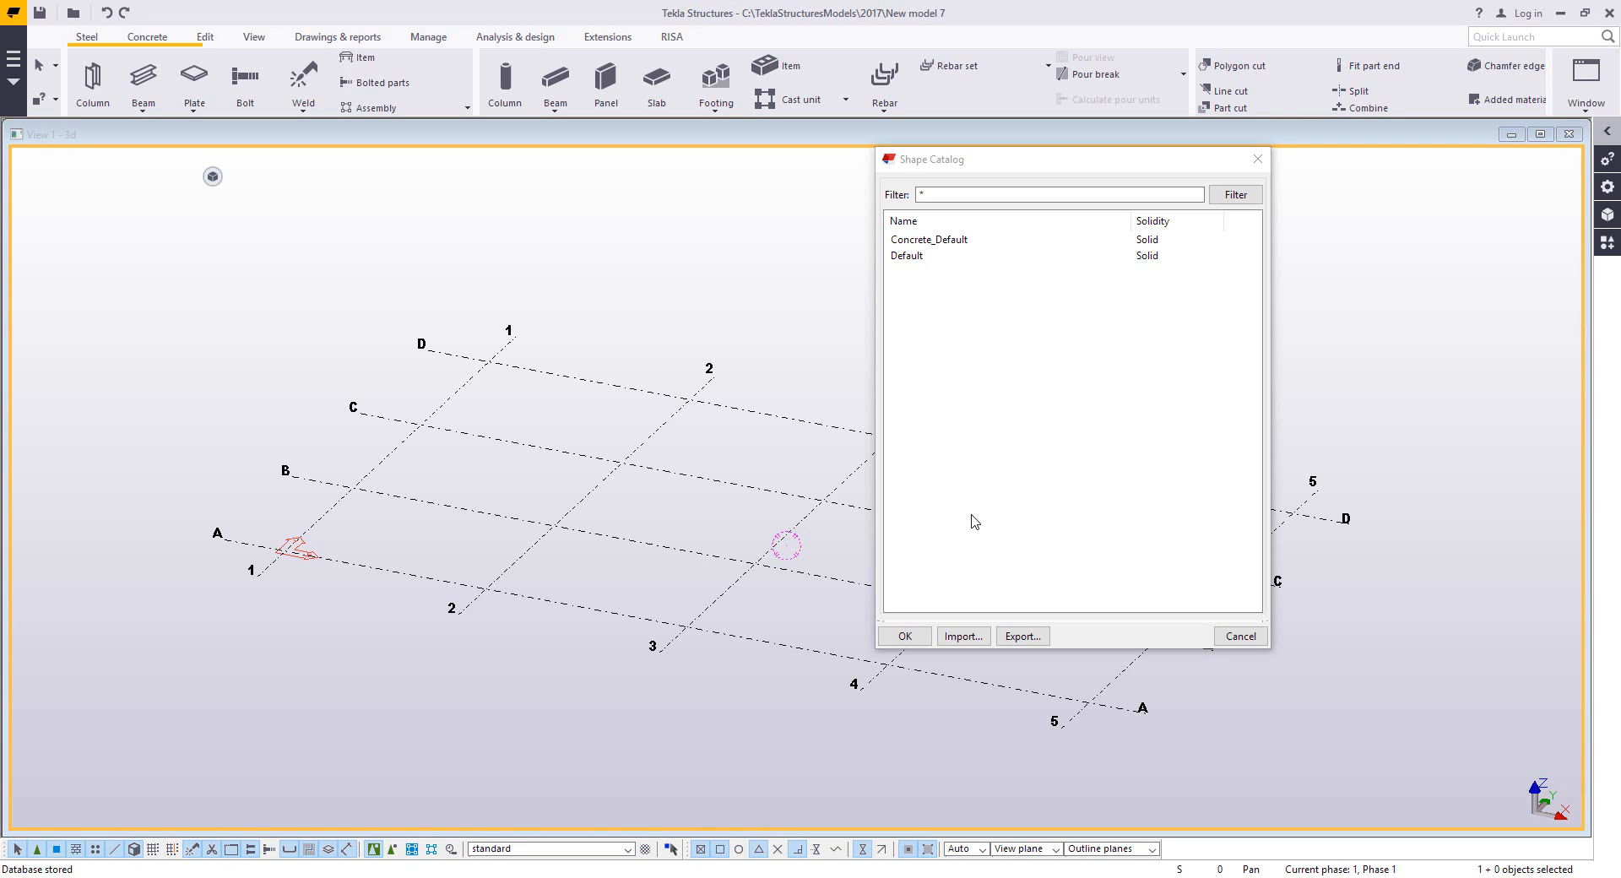
{"action": "left_click", "coordinate": [960, 638]}
{"action": "left_click", "coordinate": [618, 391]}
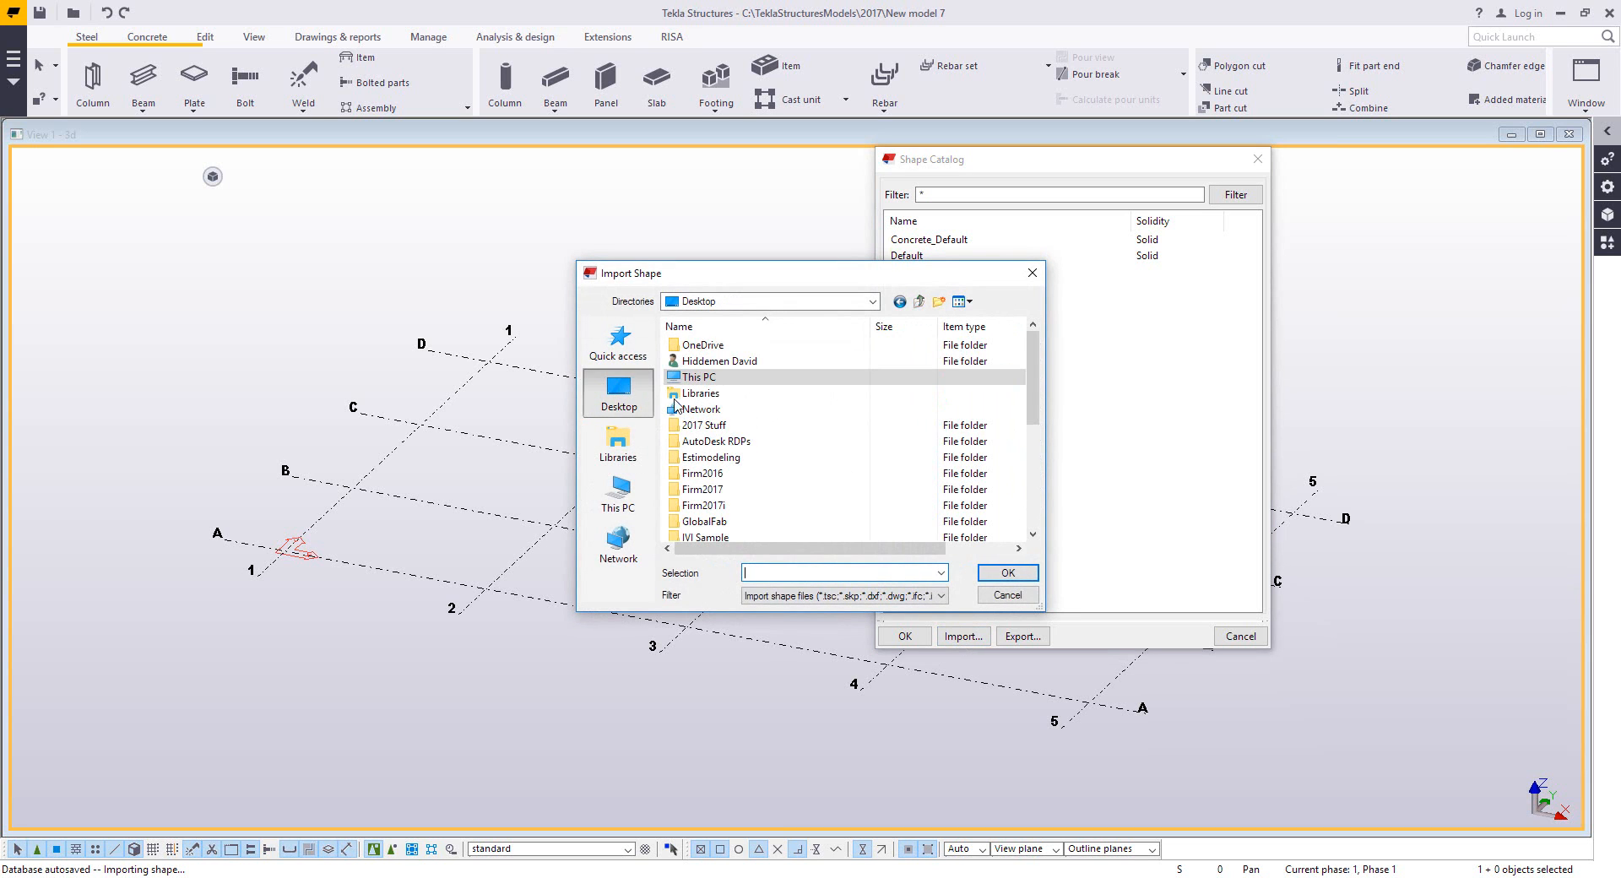
{"action": "scroll", "coordinate": [676, 405], "scroll_direction": "down", "scroll_amount": 3}
{"action": "double_click", "coordinate": [768, 480]}
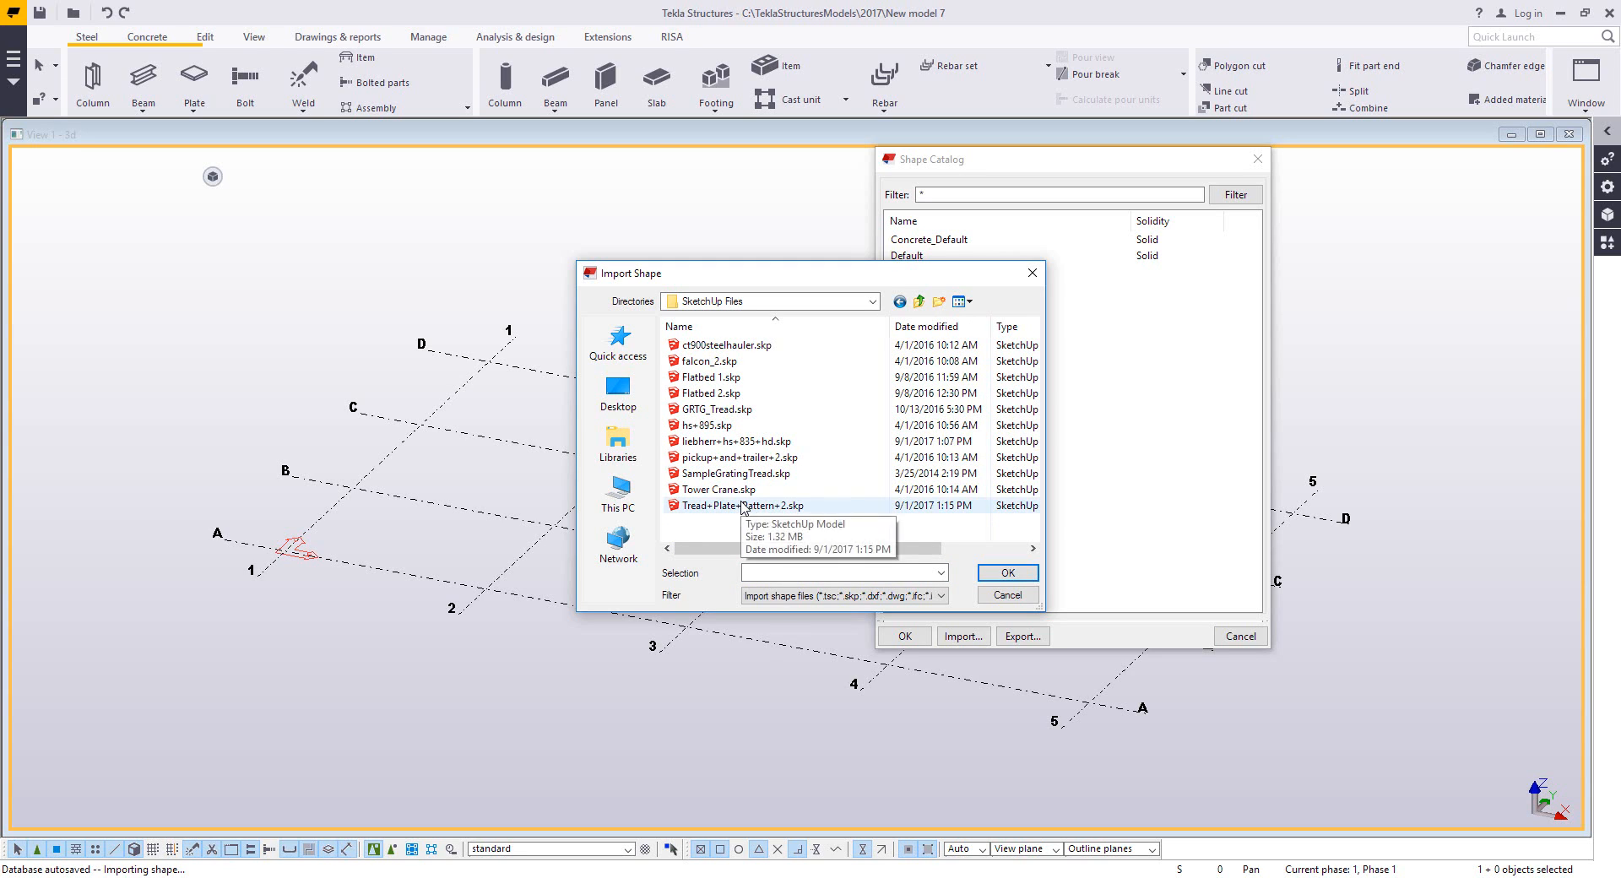
{"action": "double_click", "coordinate": [742, 505]}
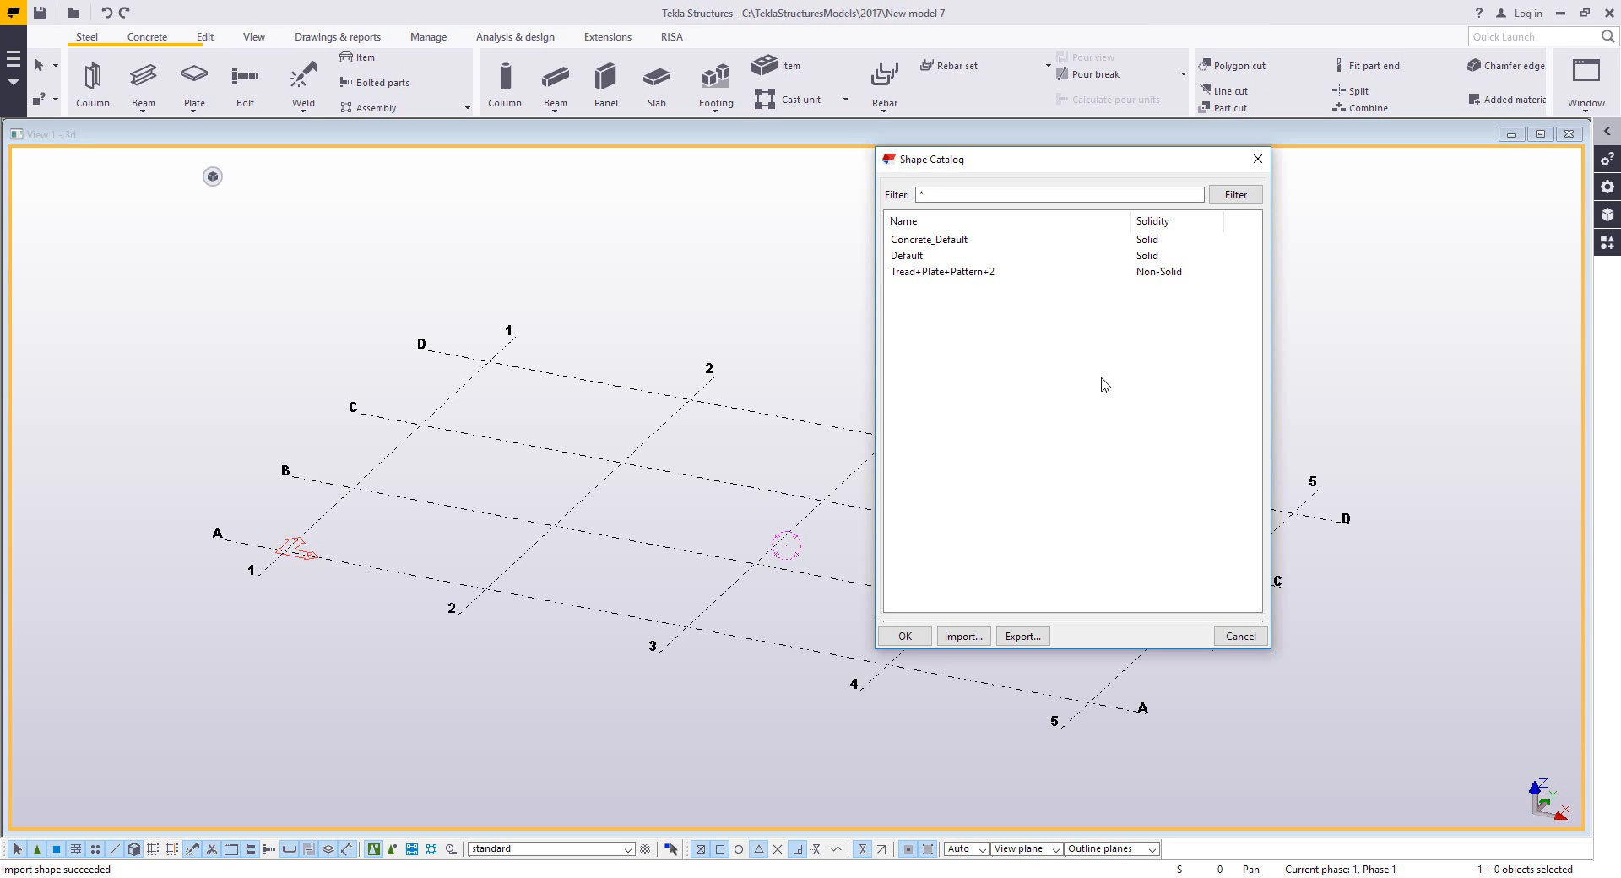
- Import SampleGratingTread.skp from the SketchUp Files folder into the shape catalog and close the catalog
{"action": "left_click", "coordinate": [964, 636]}
{"action": "left_click", "coordinate": [618, 392]}
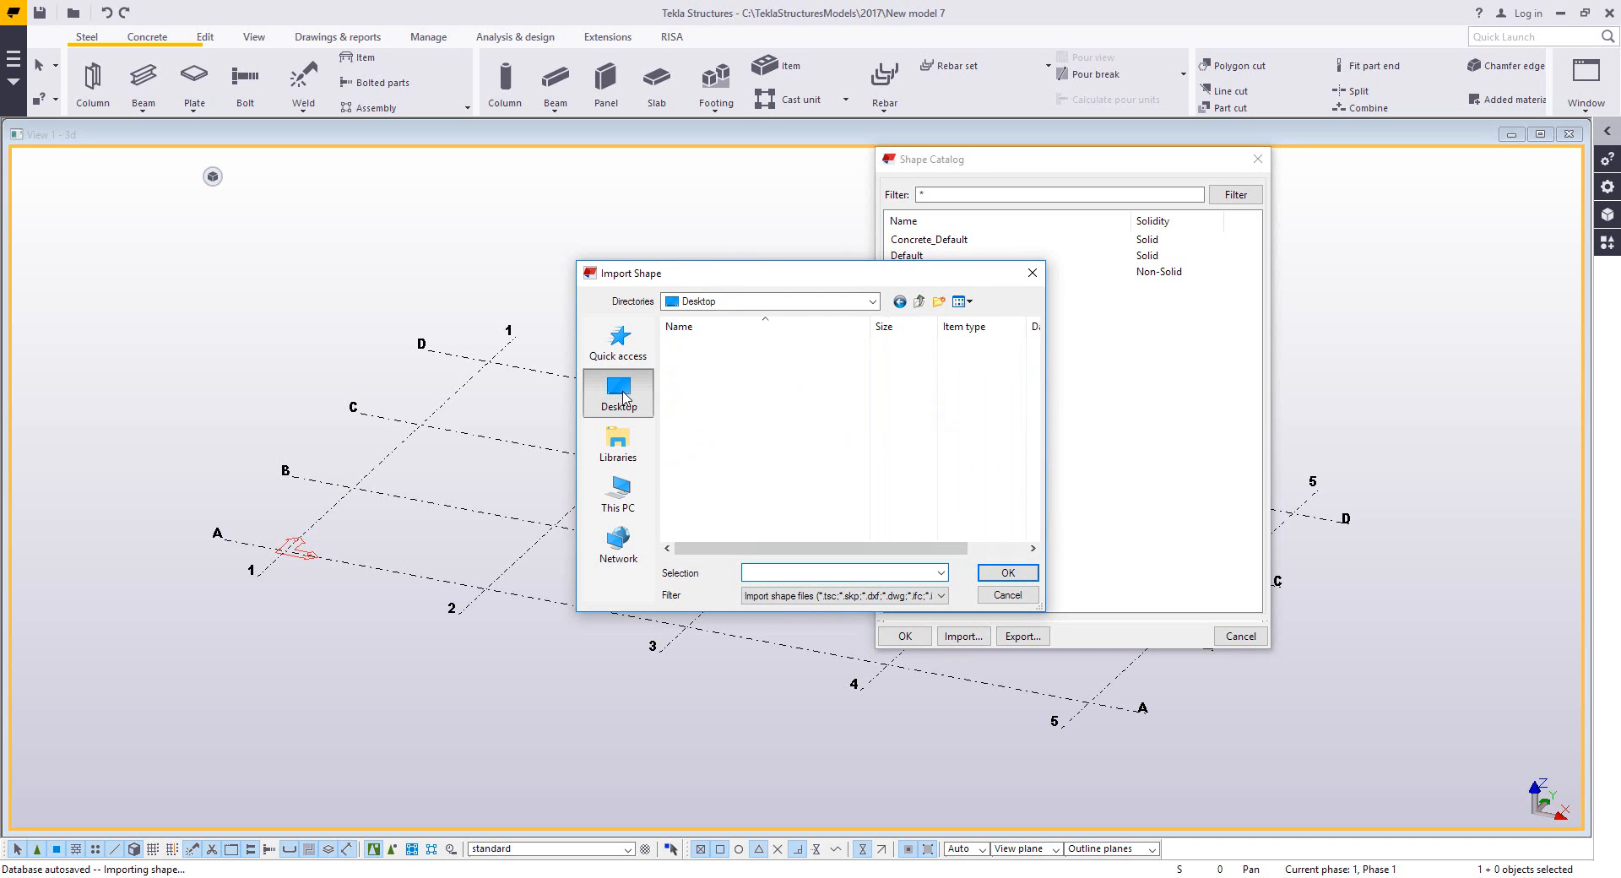
{"action": "scroll", "coordinate": [717, 481], "scroll_direction": "down", "scroll_amount": 2}
{"action": "double_click", "coordinate": [747, 522]}
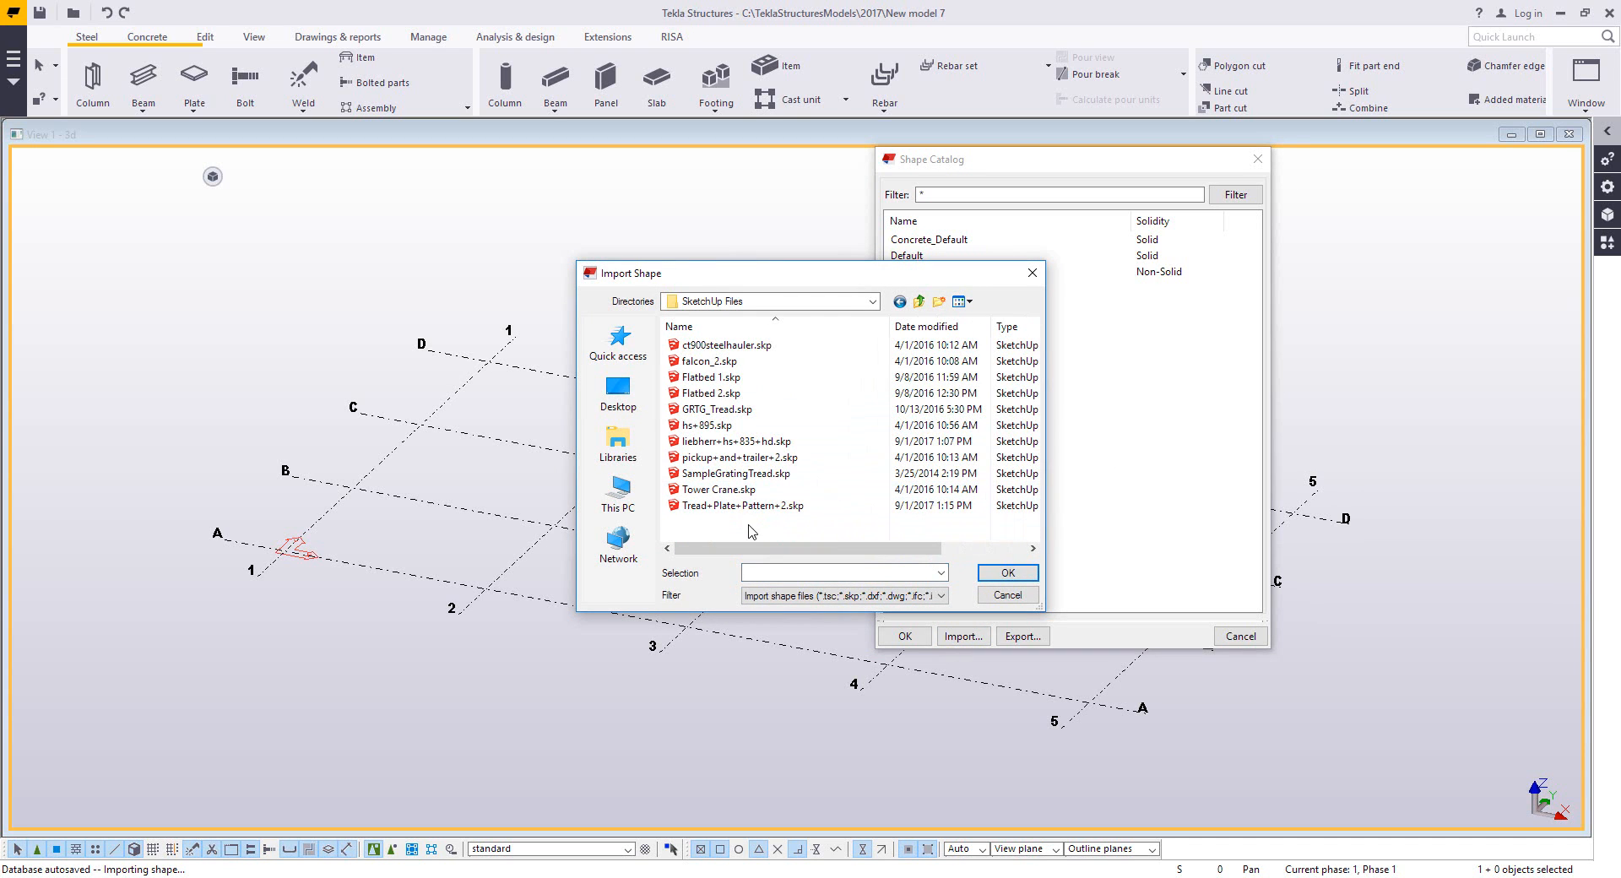
{"action": "left_click", "coordinate": [748, 474]}
{"action": "left_click", "coordinate": [1010, 573]}
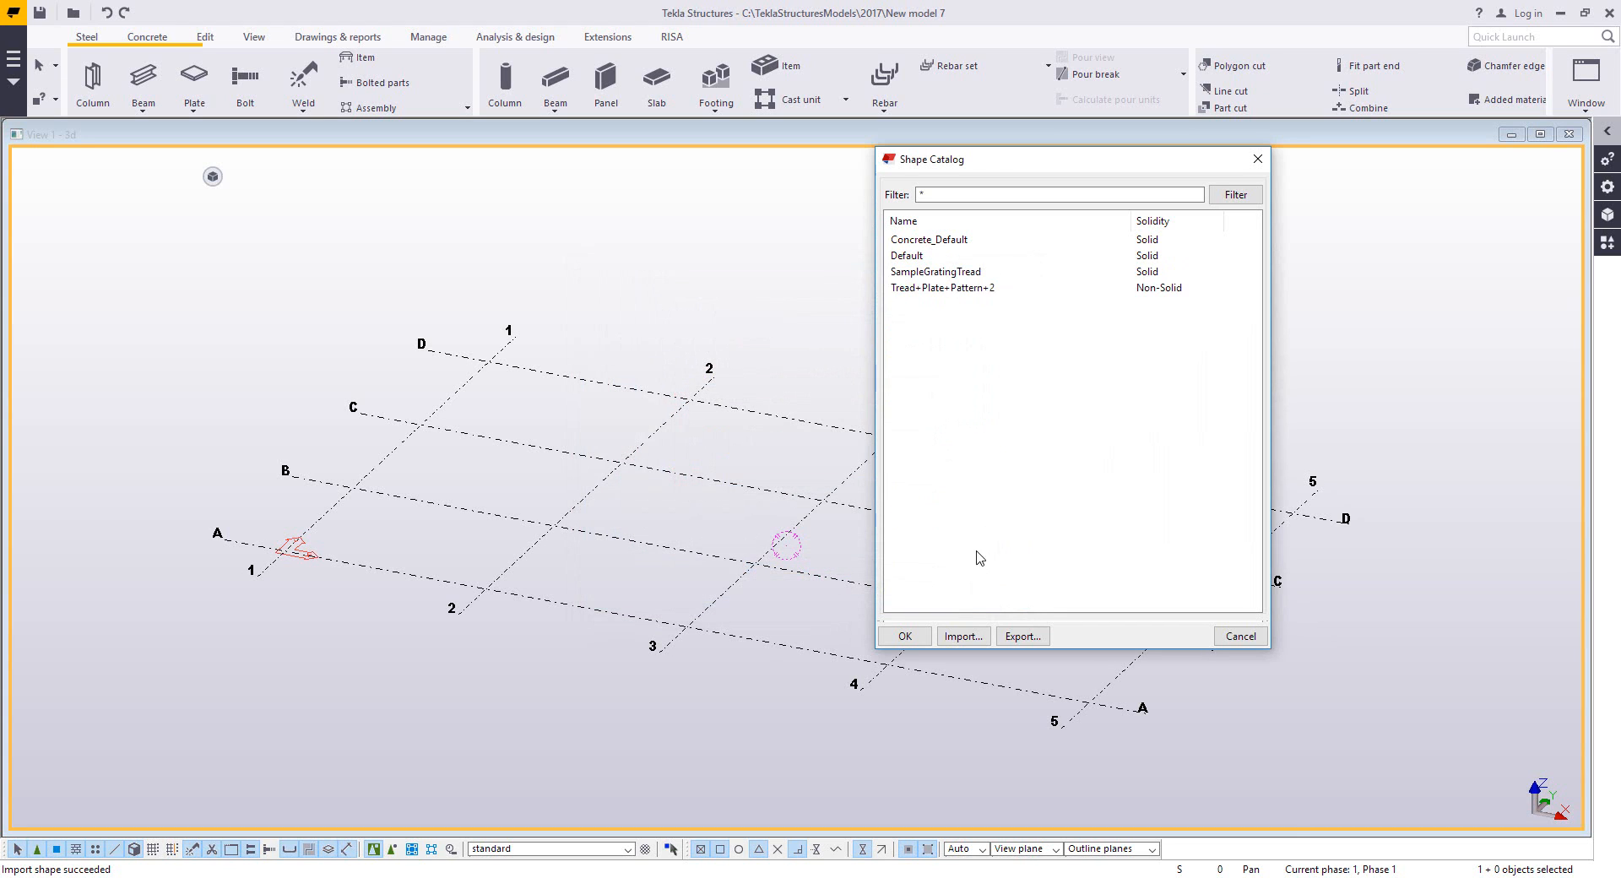
{"action": "left_click", "coordinate": [959, 273]}
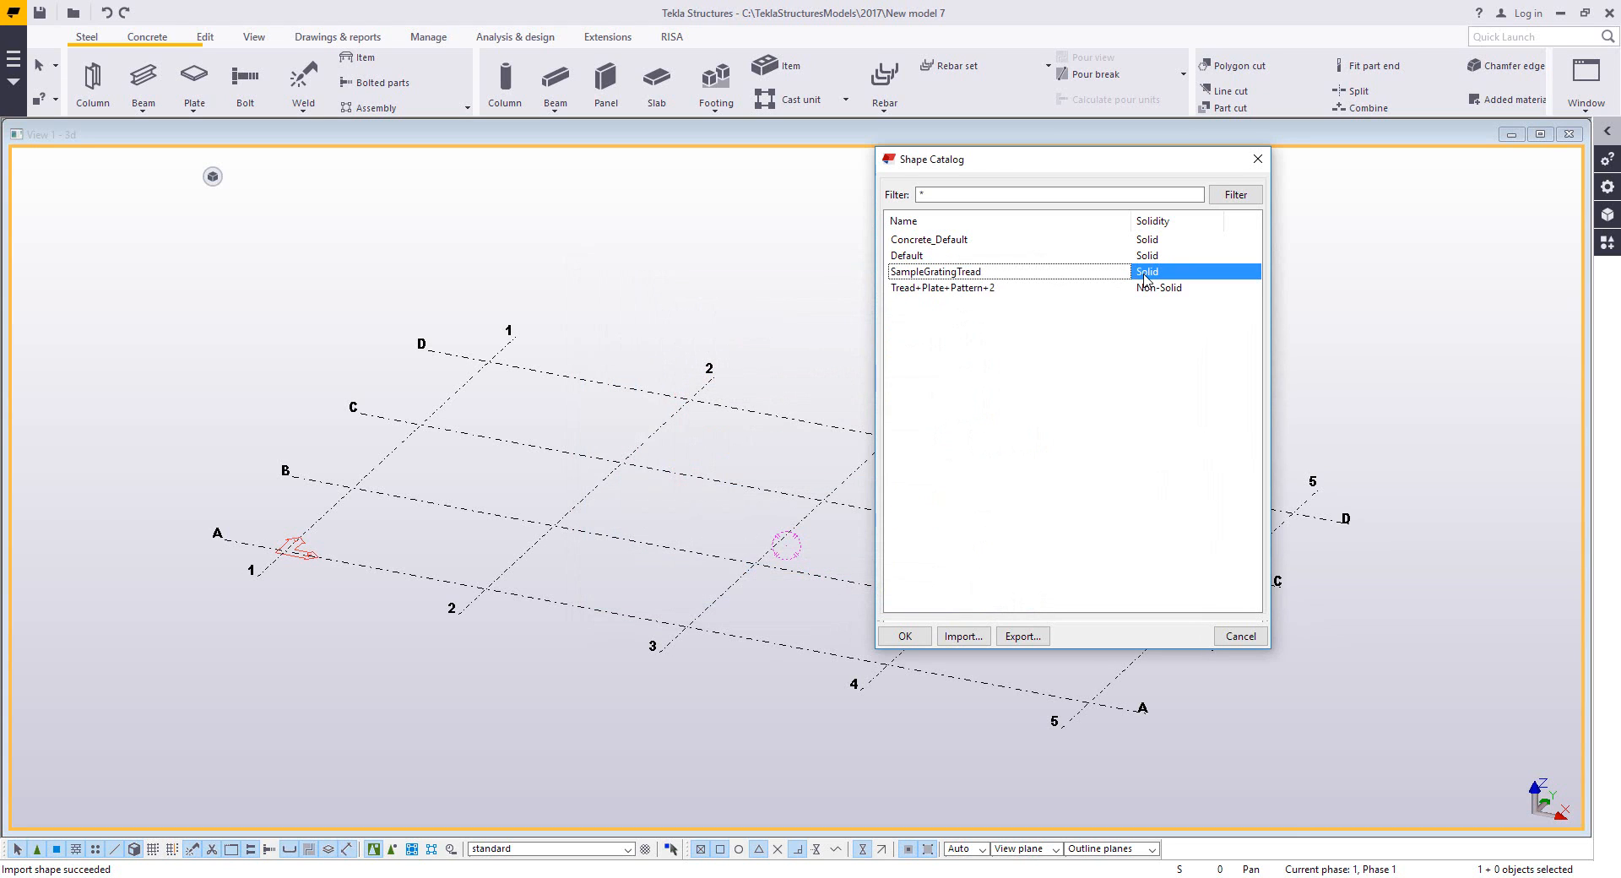
{"action": "left_click", "coordinate": [907, 637]}
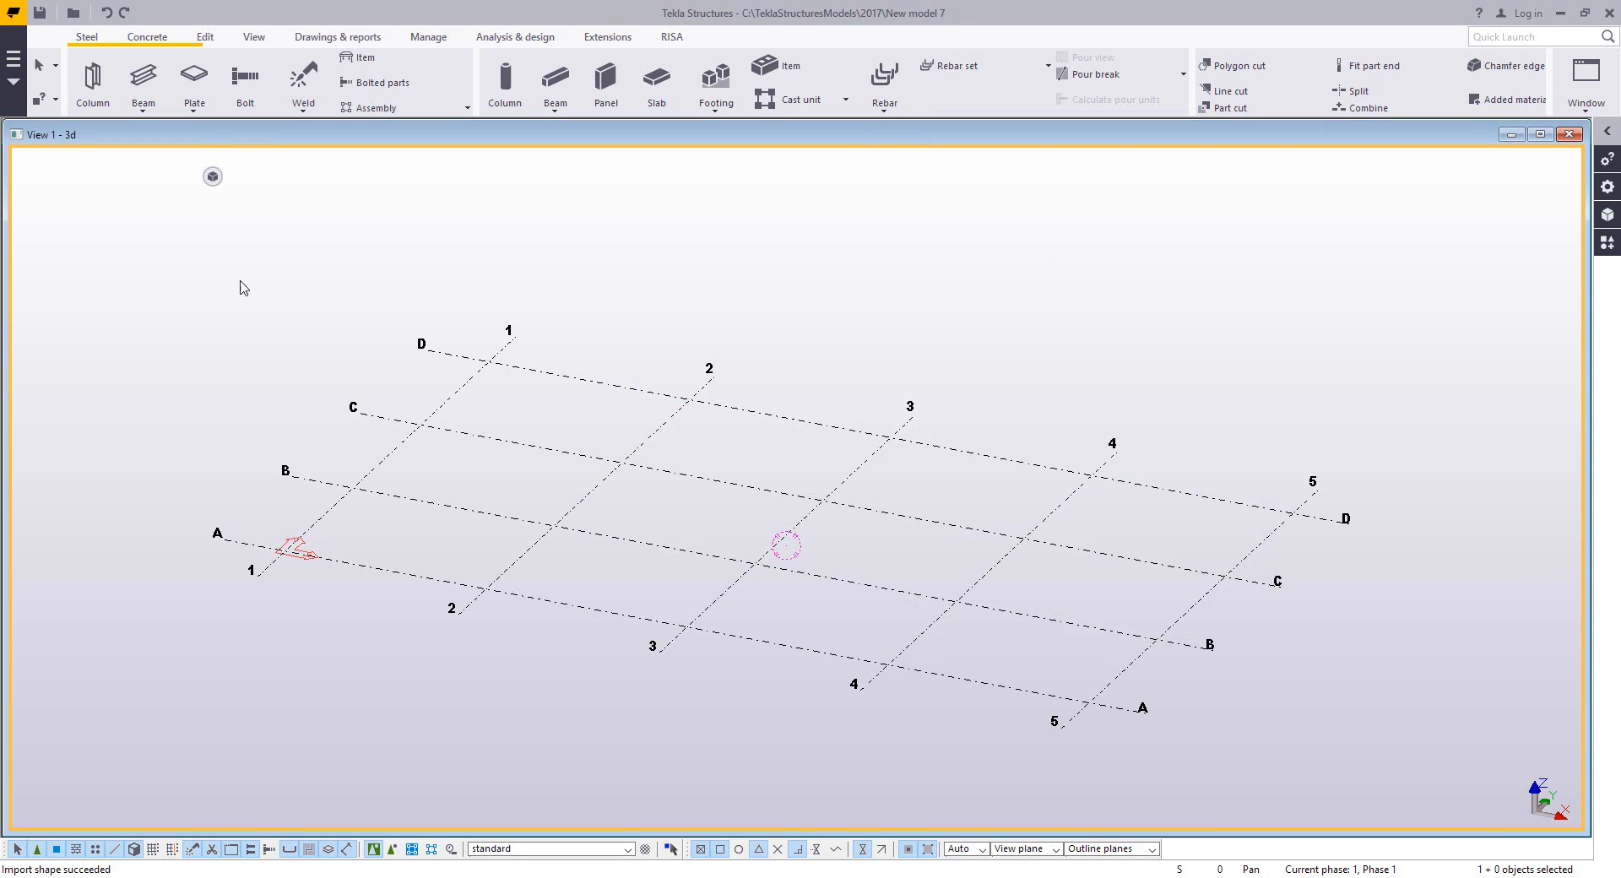
- Place a steel item with the SampleGratingTread shape from the intersection of grids A and 2 along grid line A toward grid 3
{"action": "scroll", "coordinate": [493, 600], "scroll_direction": "up", "scroll_amount": 1}
{"action": "scroll", "coordinate": [493, 599], "scroll_direction": "up", "scroll_amount": 5}
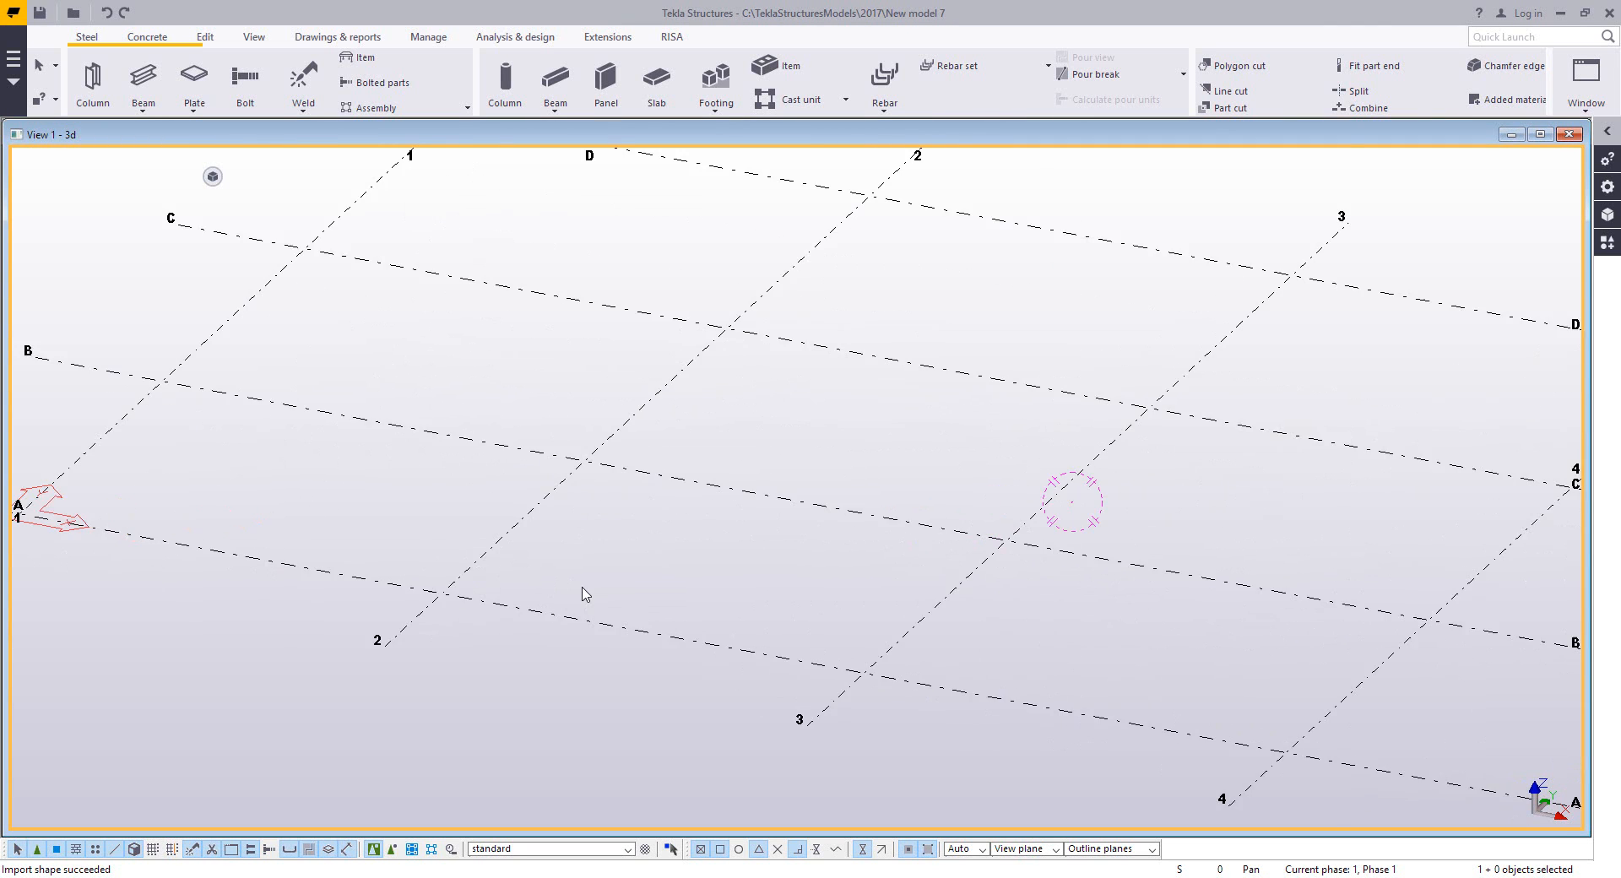
{"action": "left_click", "coordinate": [366, 59]}
{"action": "left_click", "coordinate": [365, 61]}
{"action": "left_click", "coordinate": [341, 319]}
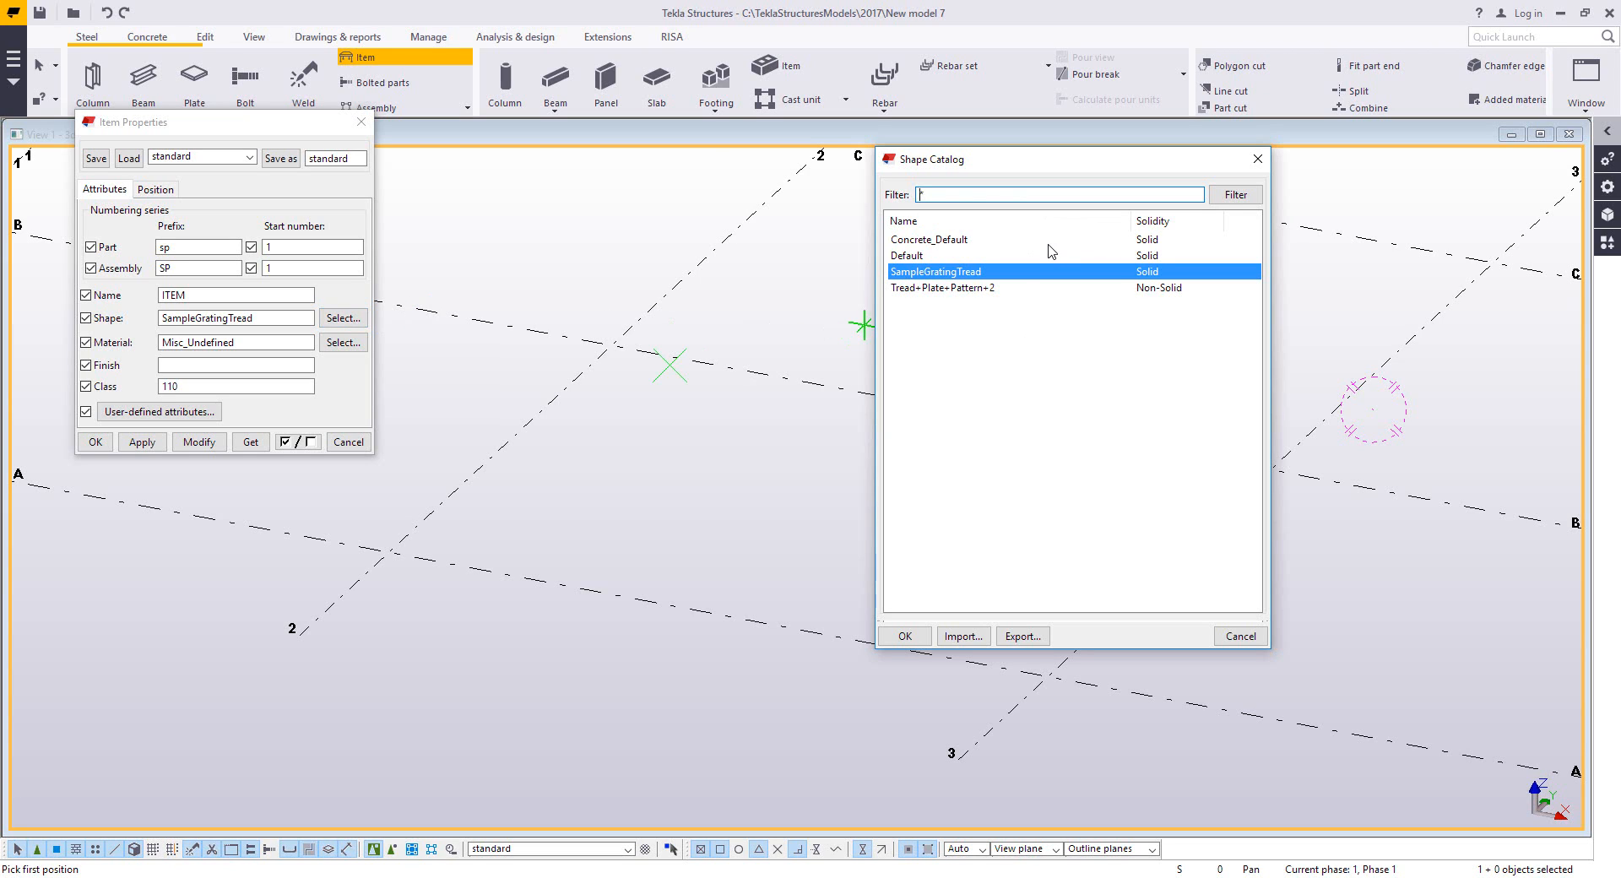
{"action": "left_click", "coordinate": [952, 276]}
{"action": "double_click", "coordinate": [952, 274]}
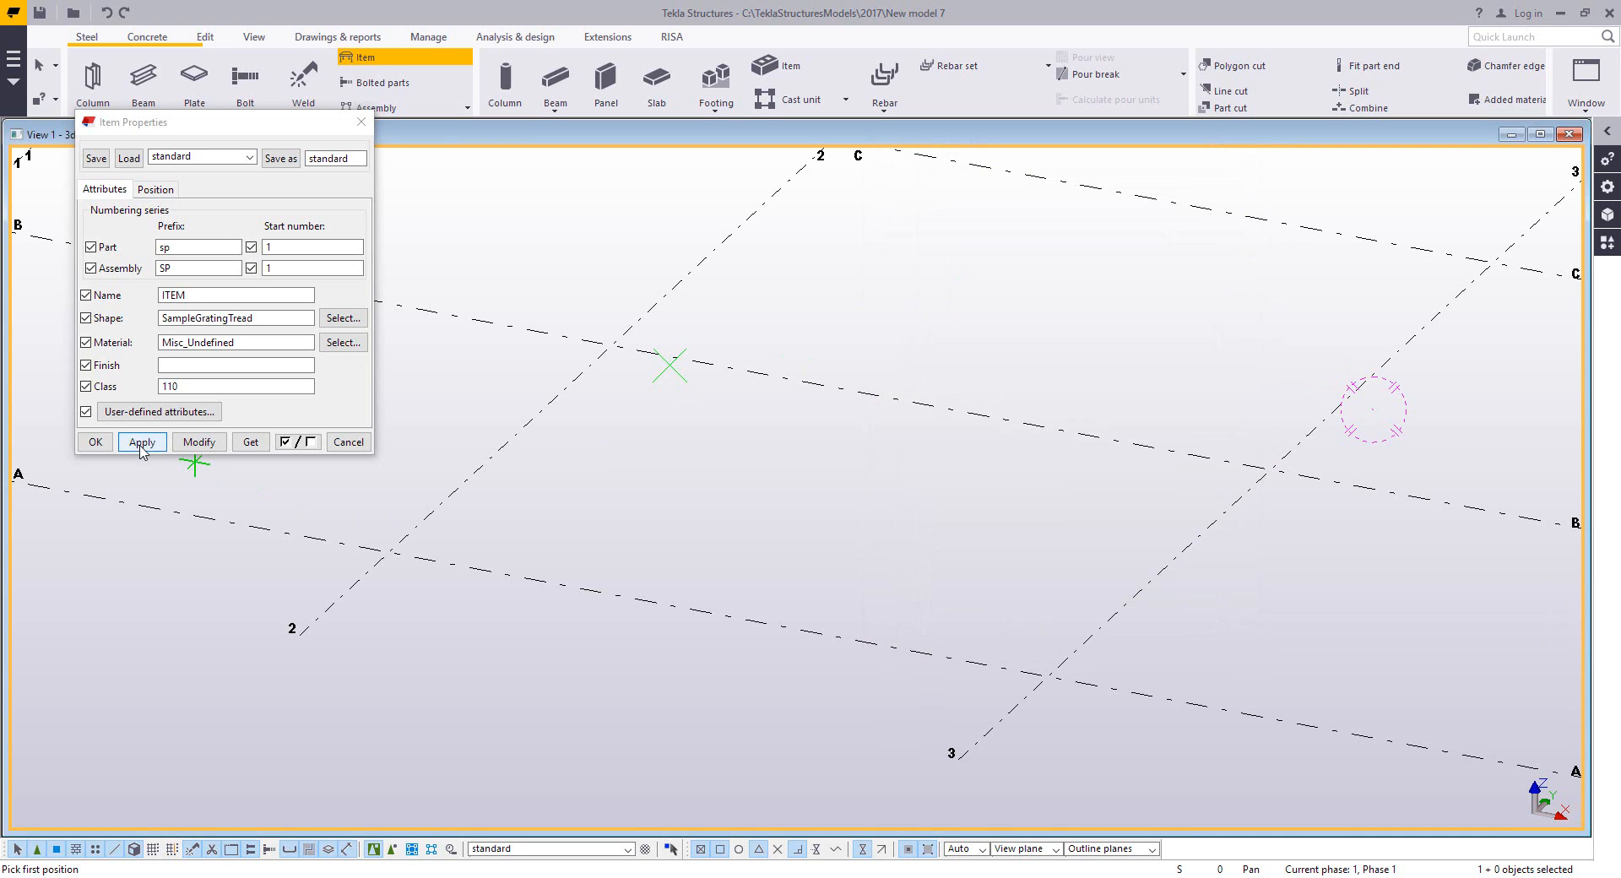
{"action": "left_click", "coordinate": [388, 556]}
{"action": "left_click", "coordinate": [481, 572]}
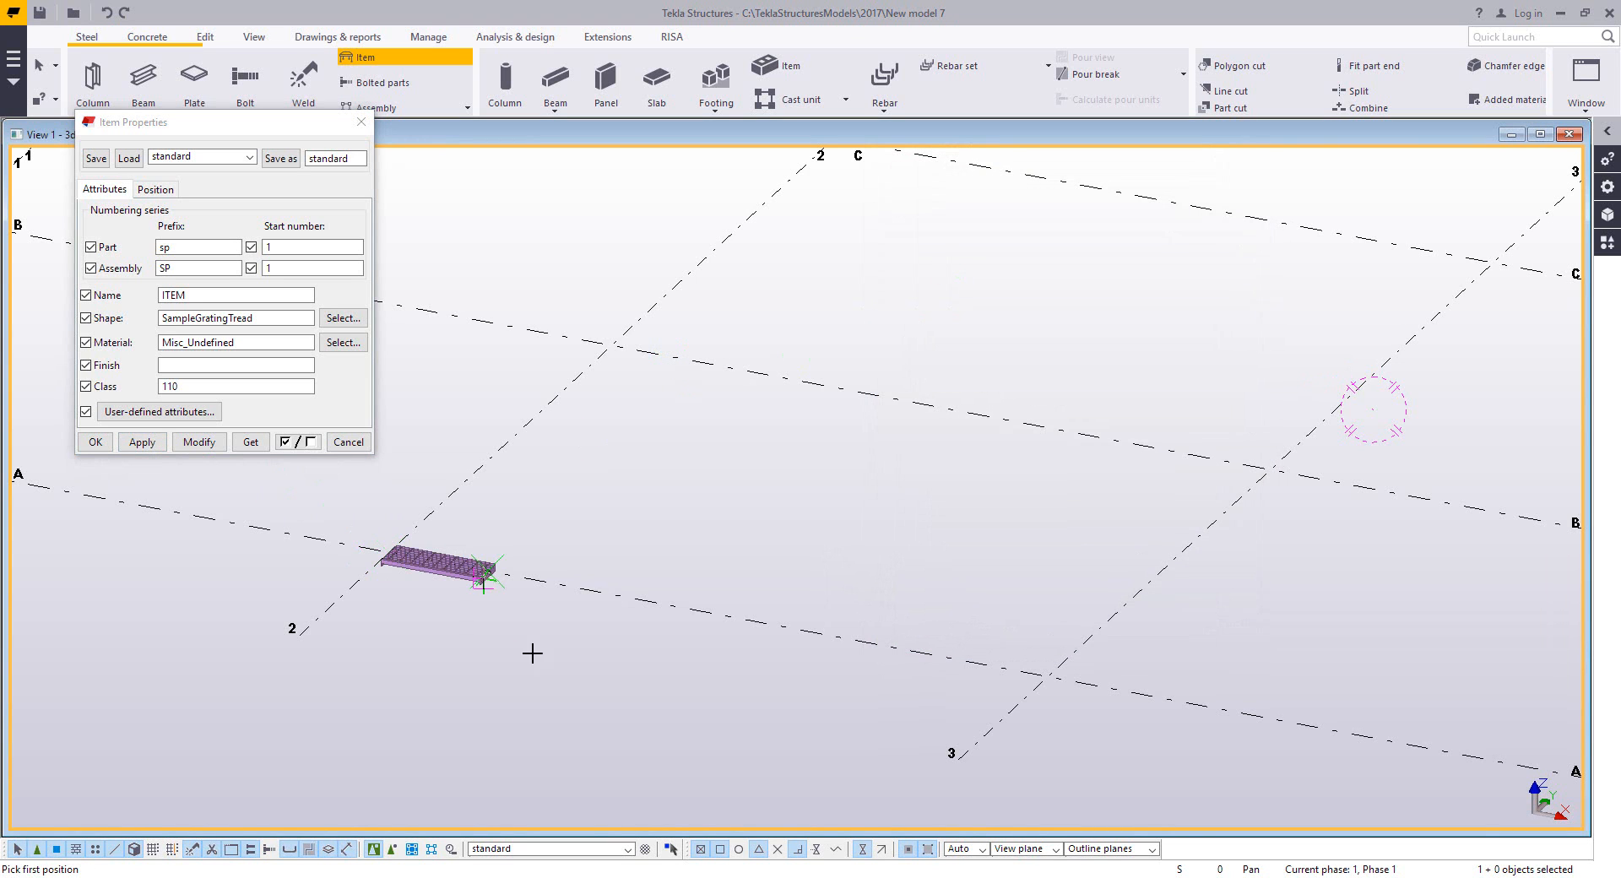
{"action": "scroll", "coordinate": [455, 621], "scroll_direction": "up", "scroll_amount": 2}
{"action": "scroll", "coordinate": [456, 578], "scroll_direction": "up", "scroll_amount": 3}
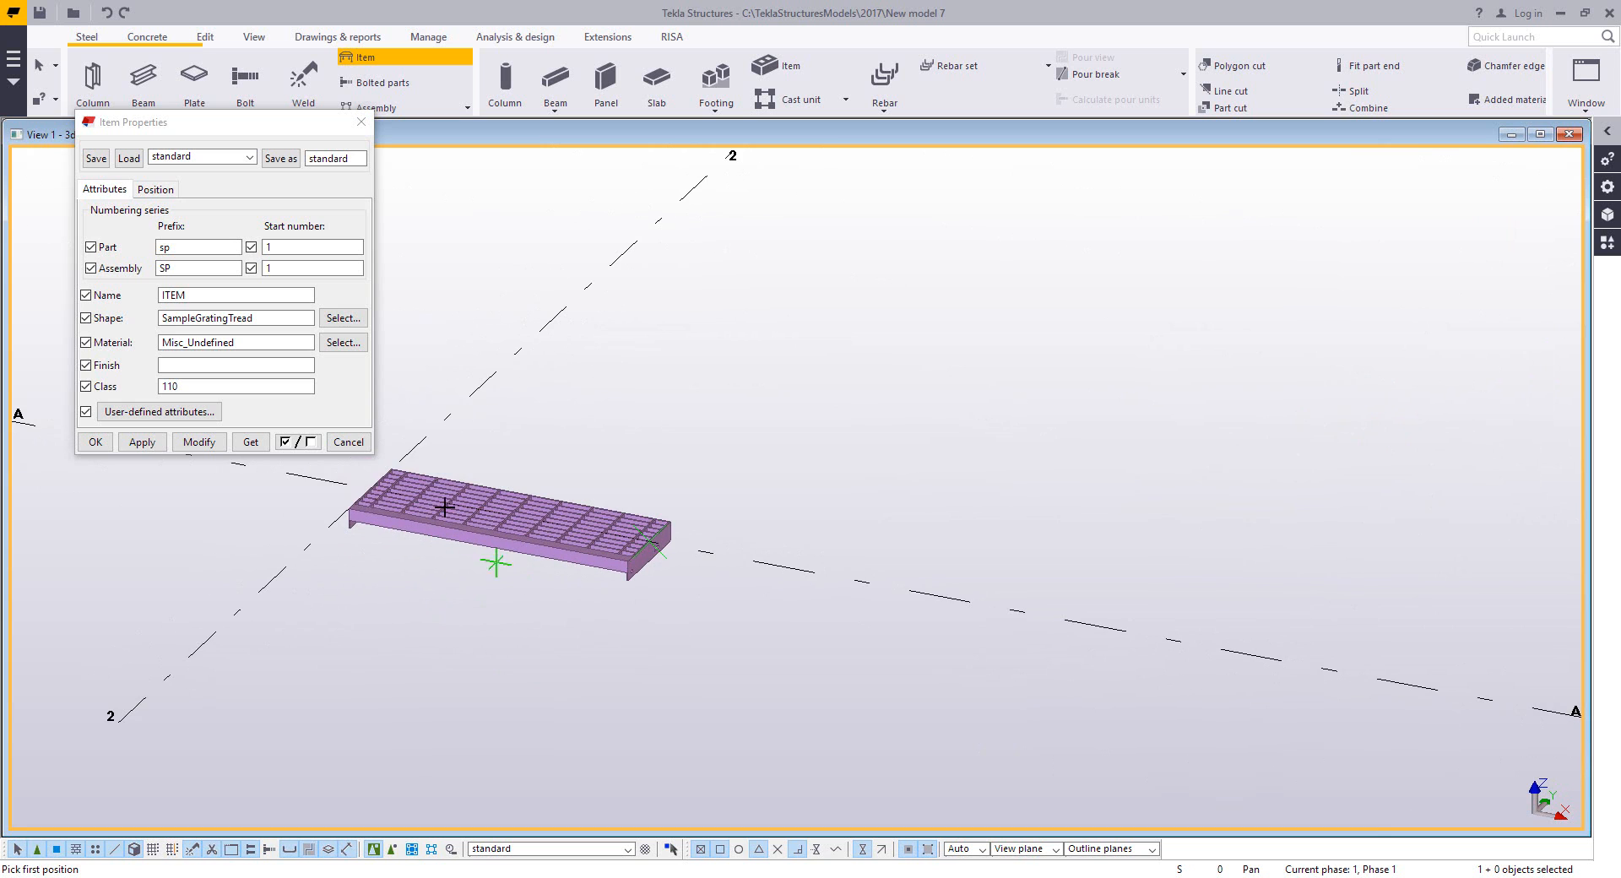
- Place a second steel item with the Tread+Plate+Pattern+2 shape on grid line A beyond the grating tread, picking points about 2'-0" apart
{"action": "left_click", "coordinate": [343, 319]}
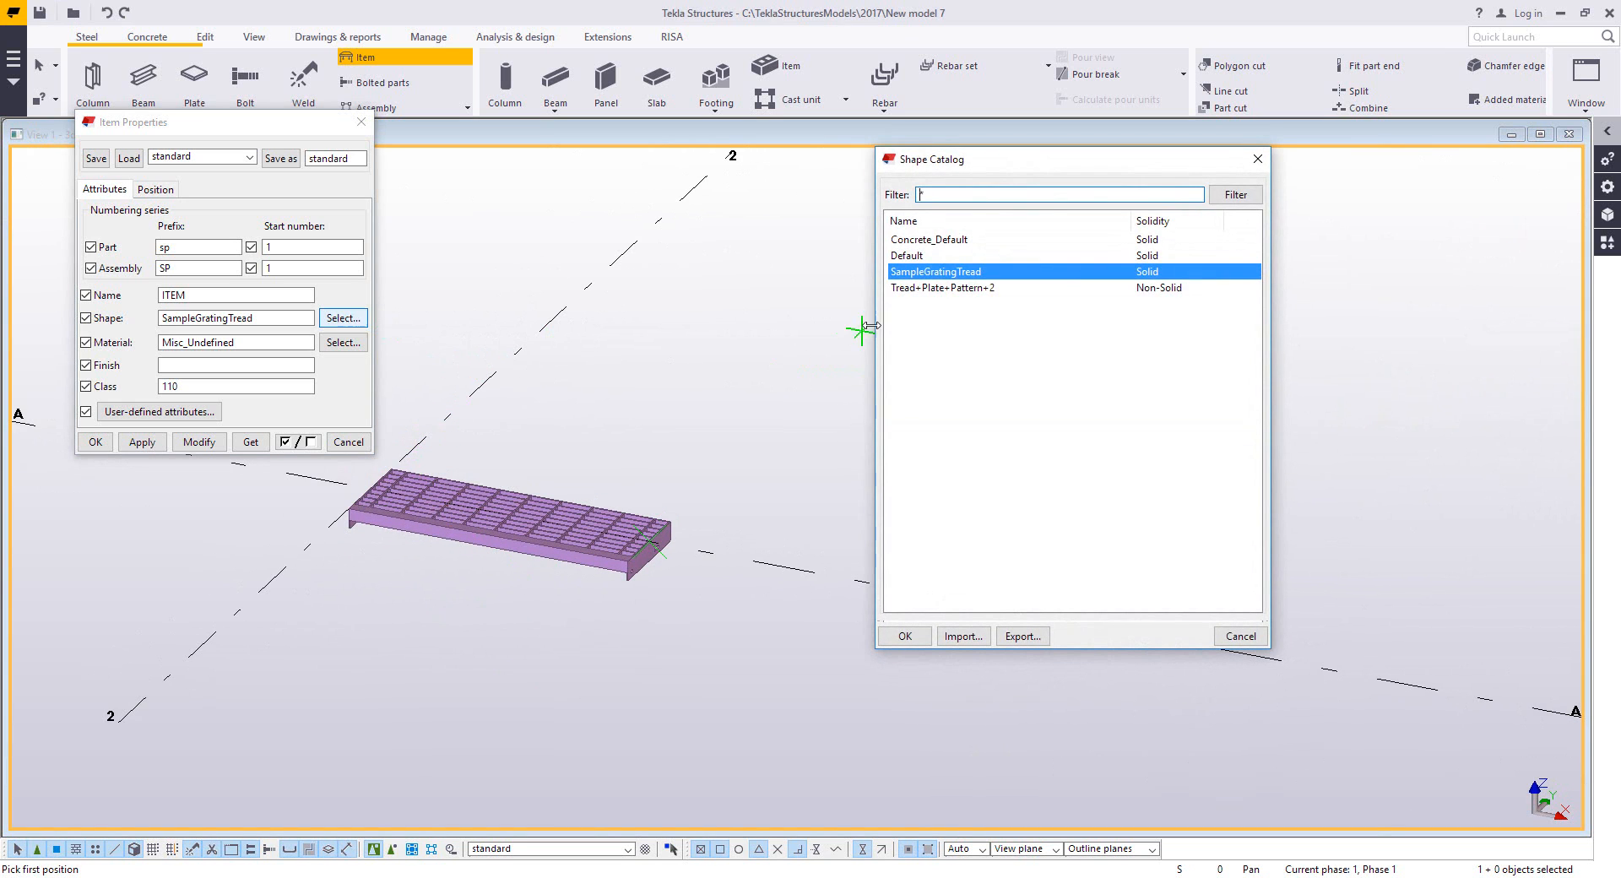
{"action": "left_click", "coordinate": [944, 288]}
{"action": "left_click", "coordinate": [905, 636]}
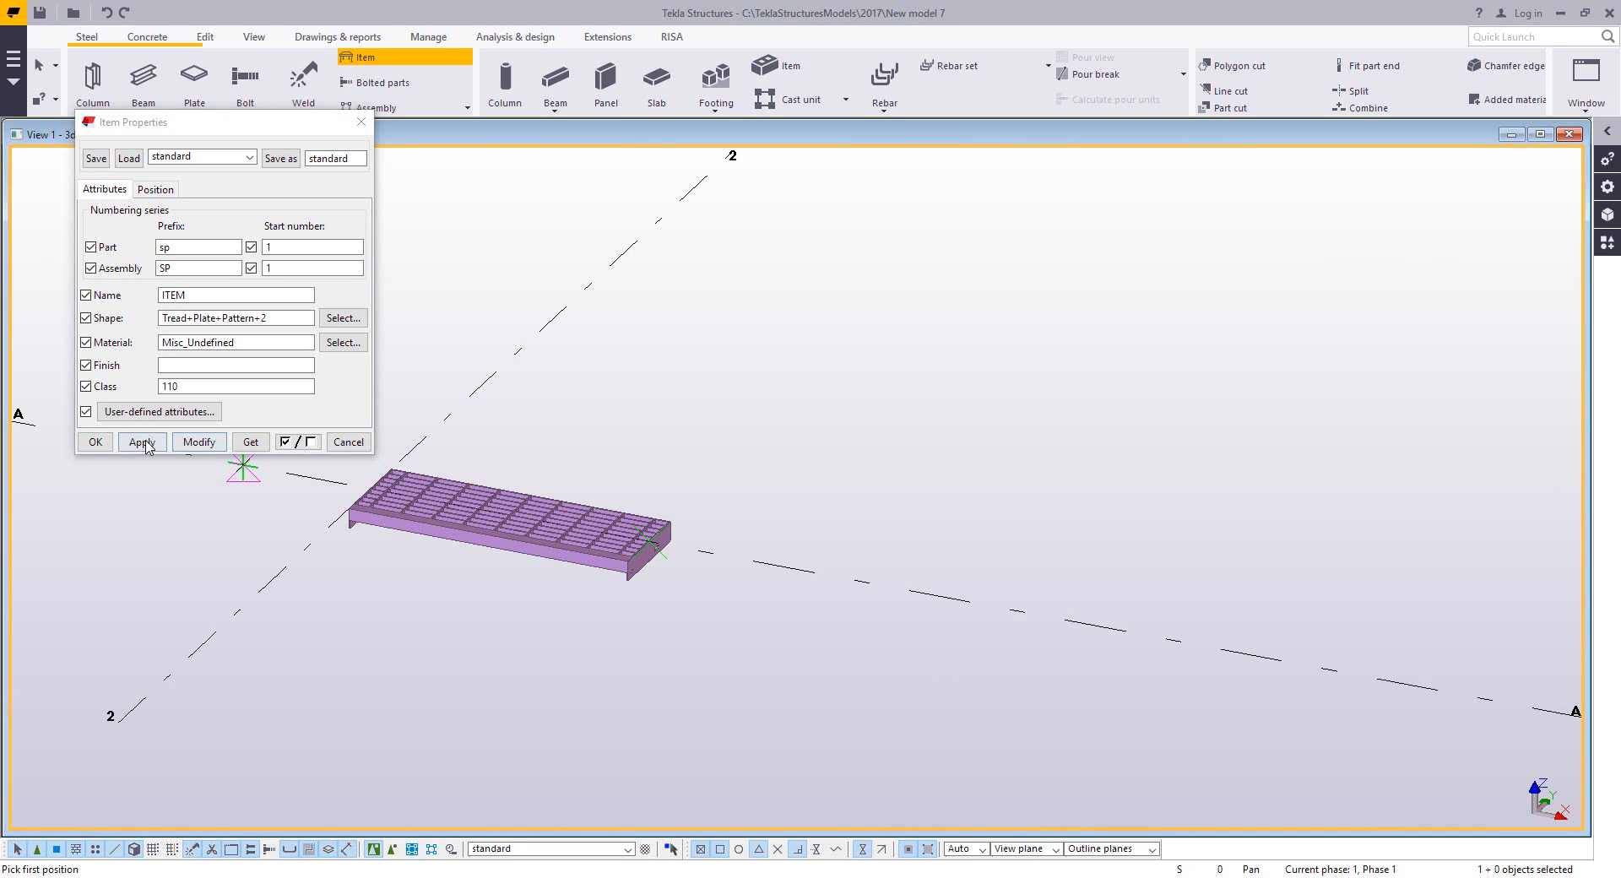
{"action": "left_click", "coordinate": [772, 563]}
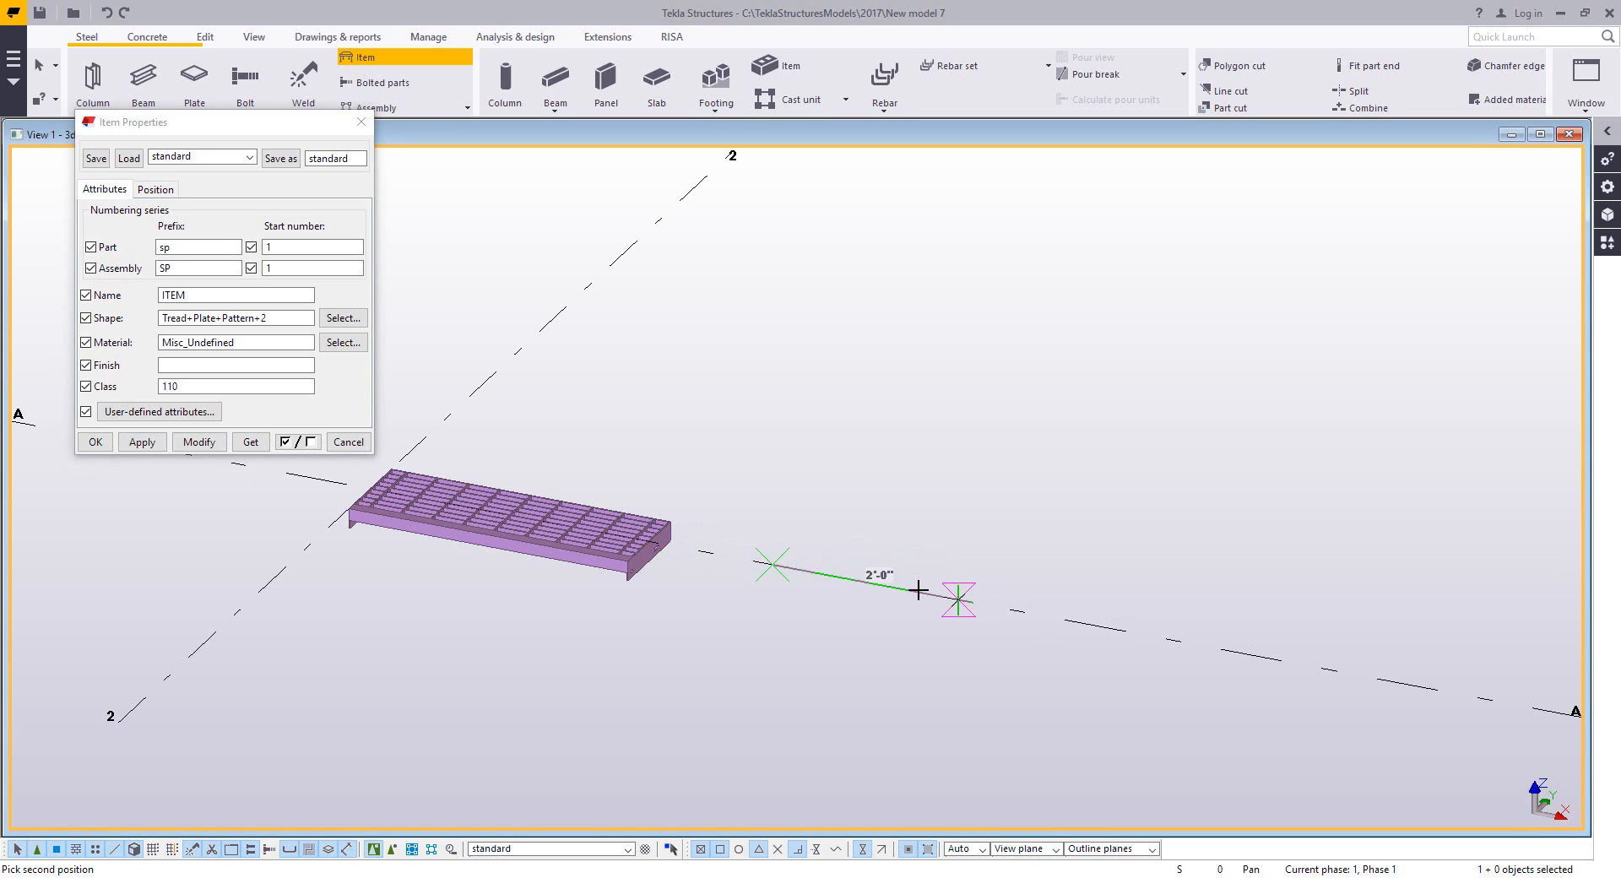
{"action": "left_click", "coordinate": [958, 600]}
{"action": "right_click", "coordinate": [1072, 478]}
{"action": "left_click", "coordinate": [1097, 467]}
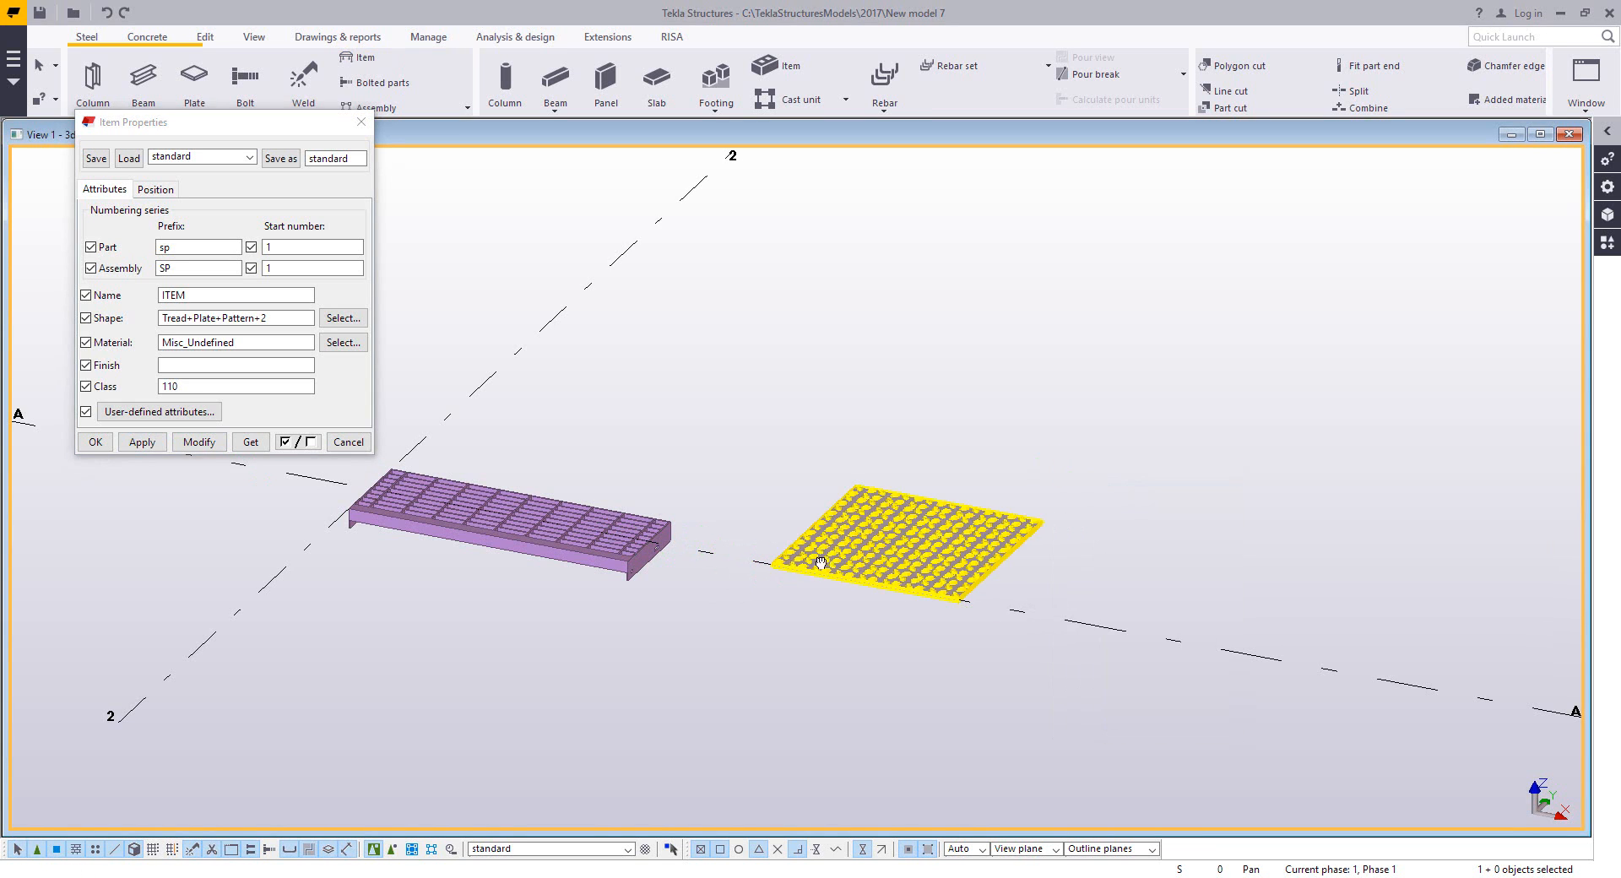
{"action": "scroll", "coordinate": [456, 544], "scroll_direction": "up", "scroll_amount": 3}
{"action": "middle_click_drag", "start_coordinate": [870, 658], "coordinate": [928, 641]}
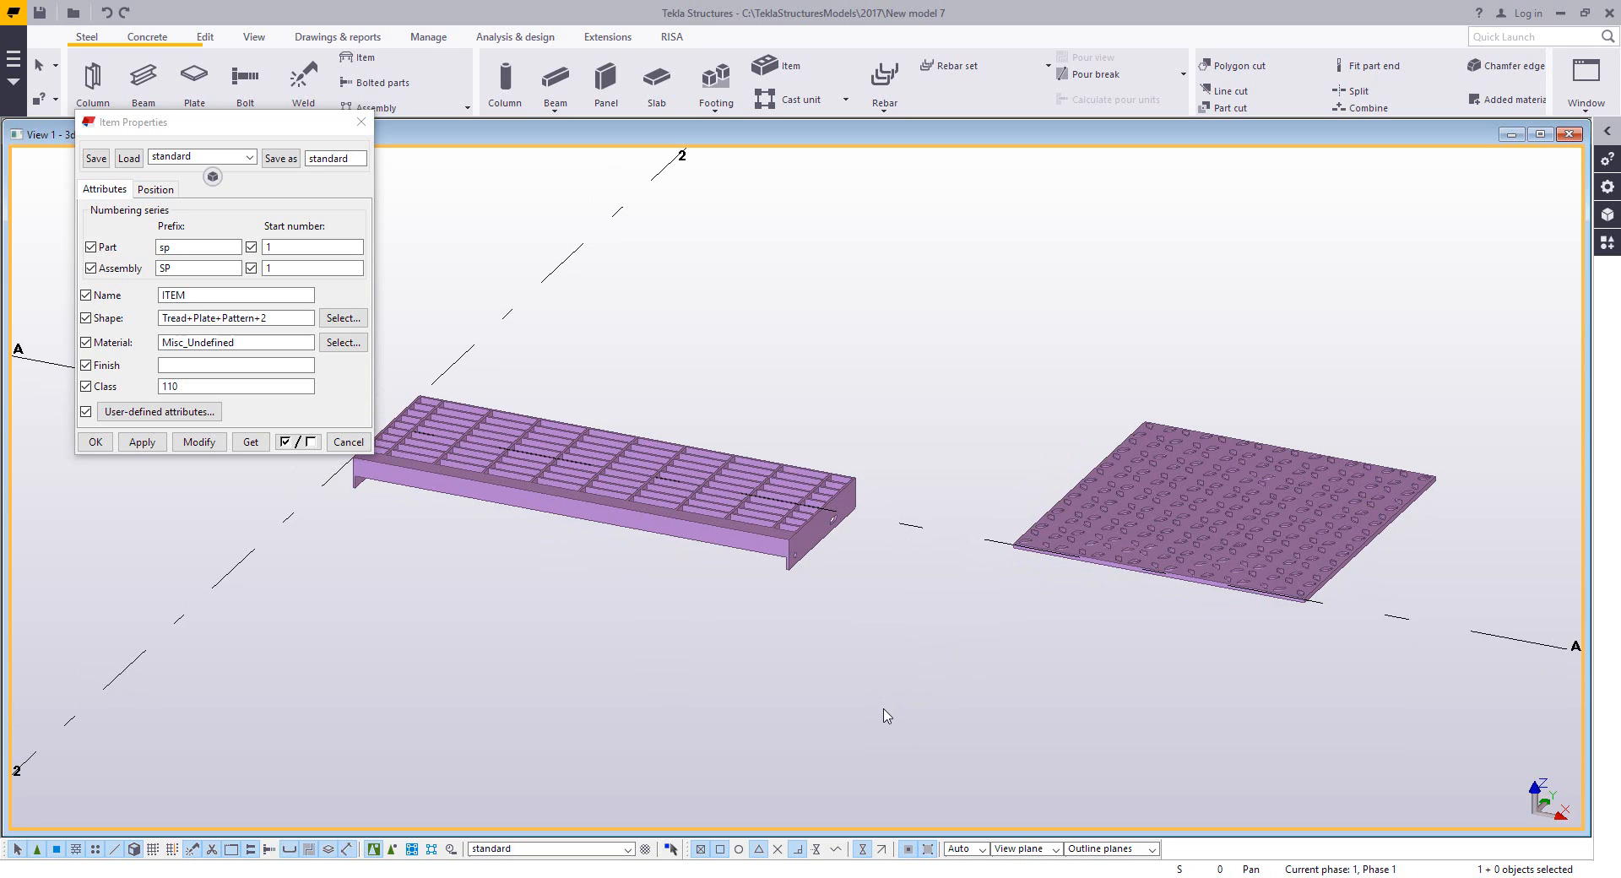
{"action": "left_click", "coordinate": [349, 441]}
- Add Tower Crane.skp from the SketchUp Files folder on the desktop as a reference model
{"action": "scroll", "coordinate": [578, 626], "scroll_direction": "down", "scroll_amount": 8}
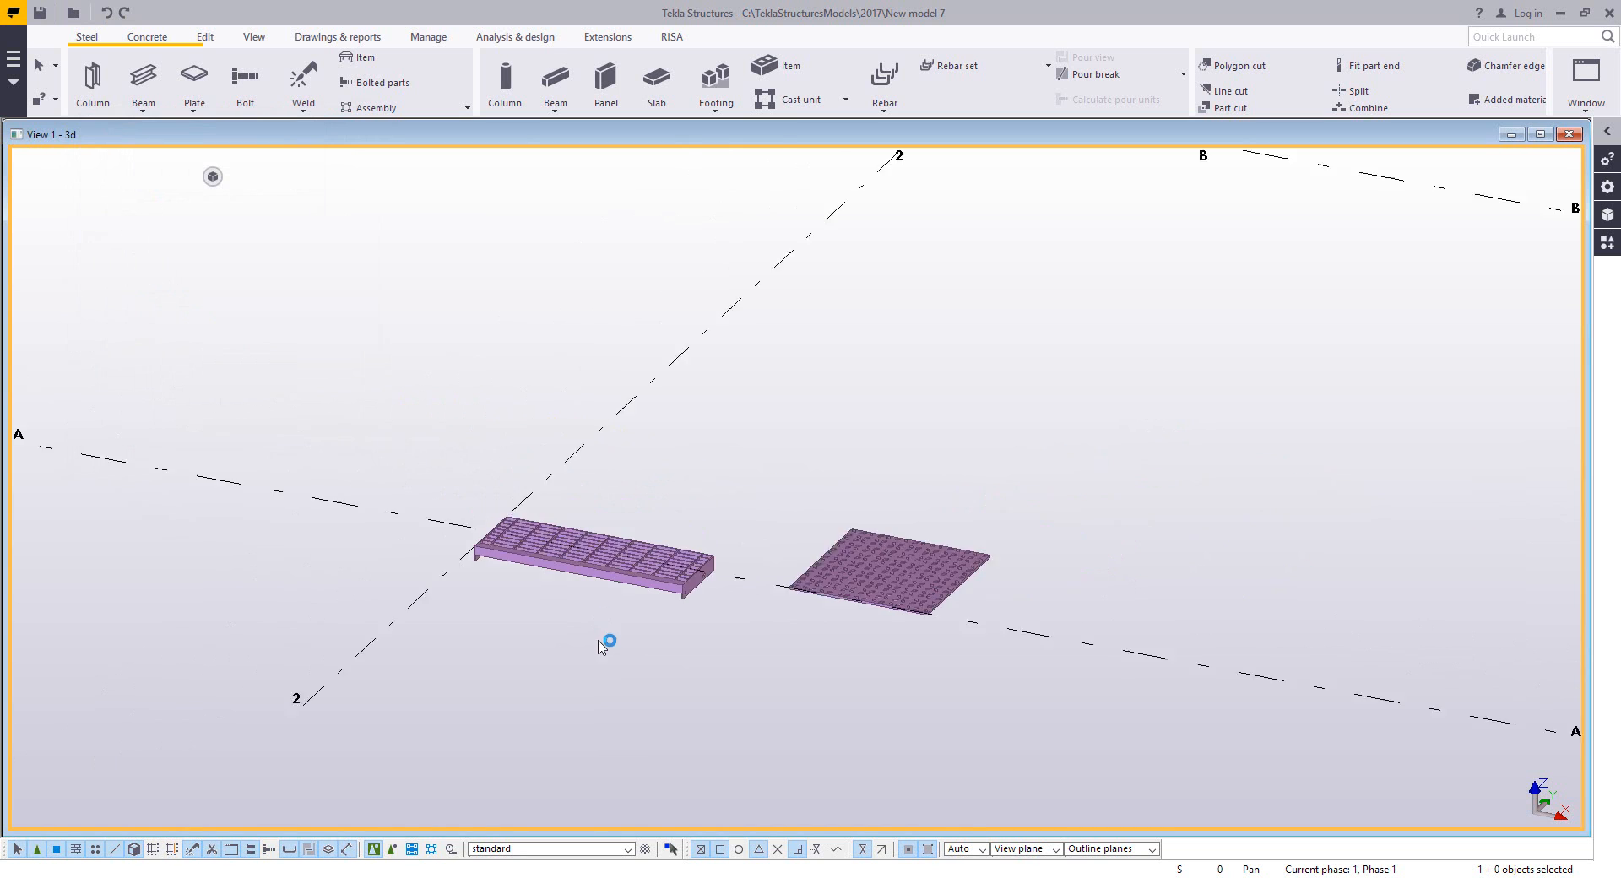
{"action": "scroll", "coordinate": [733, 572], "scroll_direction": "down", "scroll_amount": 8}
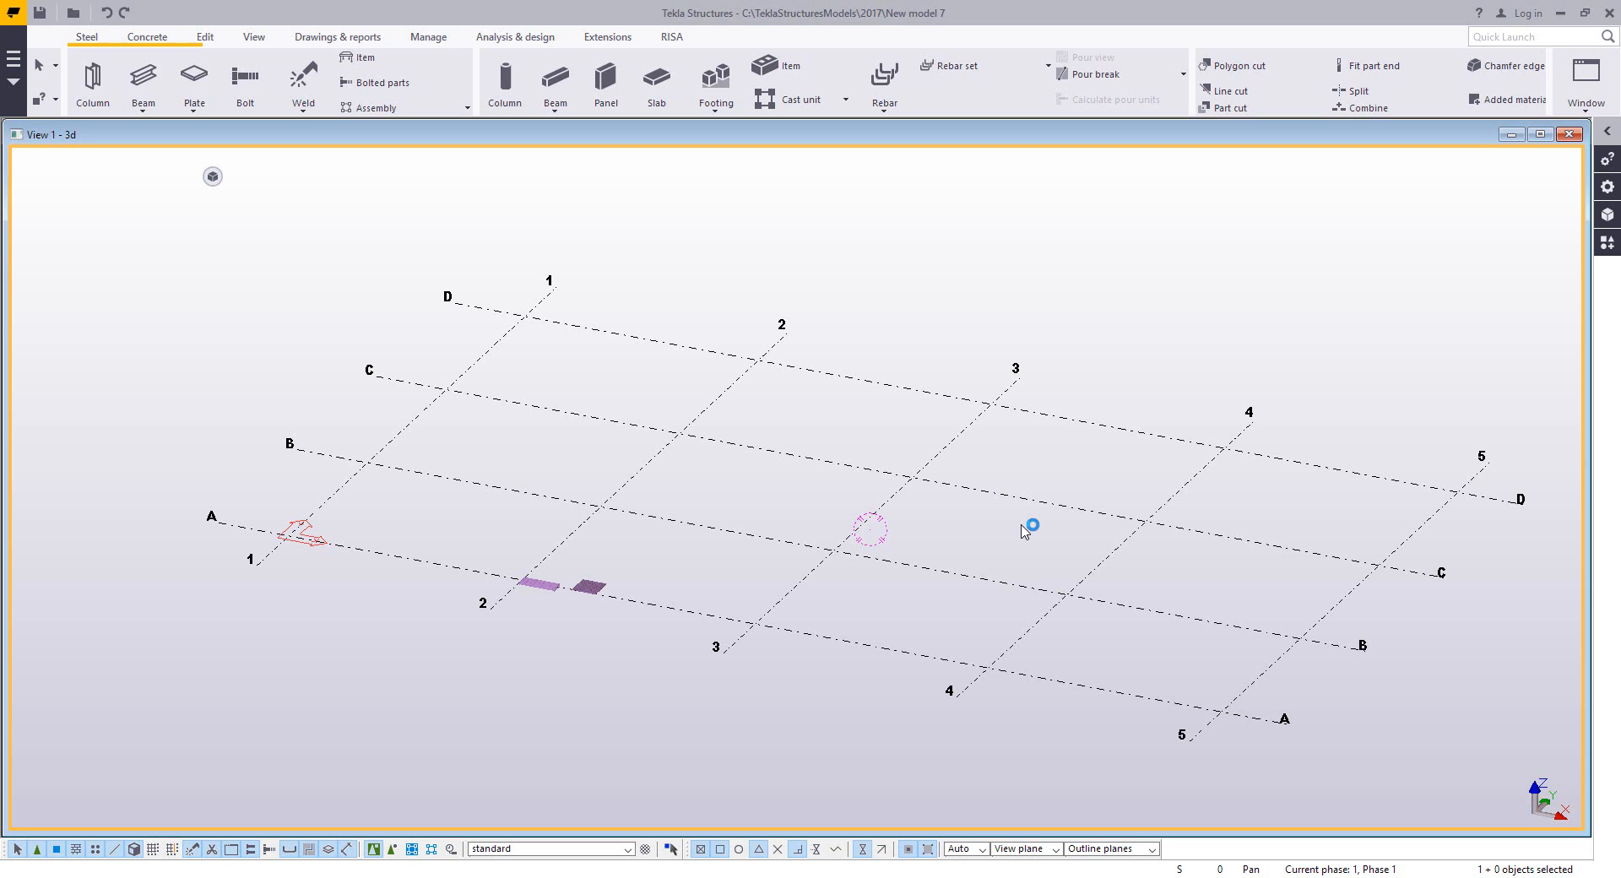
{"action": "middle_click_drag", "start_coordinate": [1001, 532], "coordinate": [976, 524]}
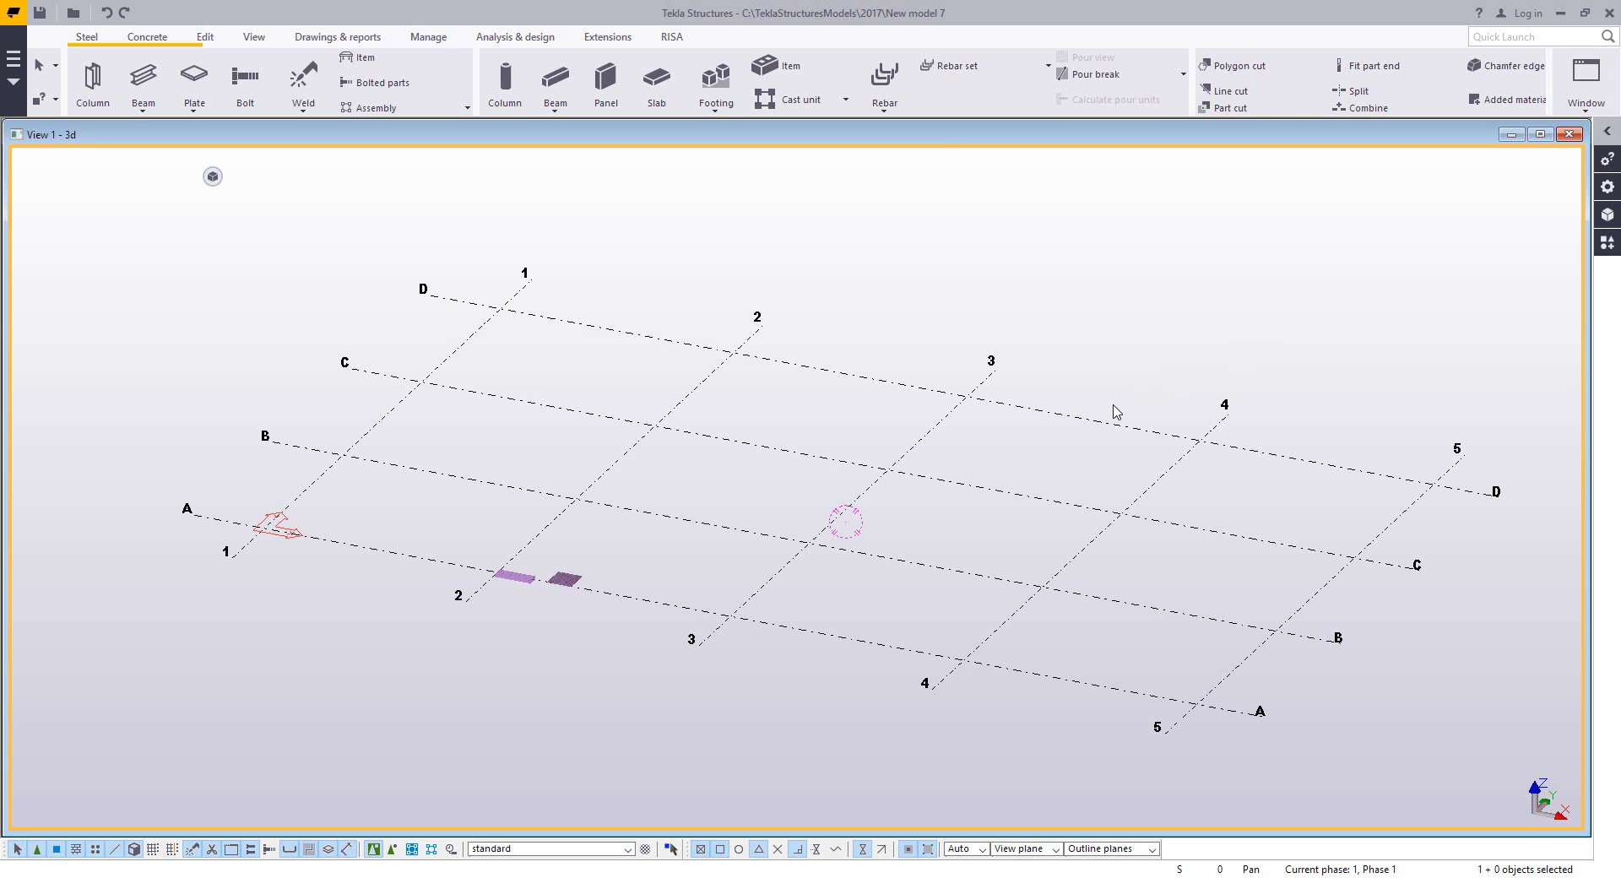
{"action": "scroll", "coordinate": [1095, 420], "scroll_direction": "down", "scroll_amount": 1}
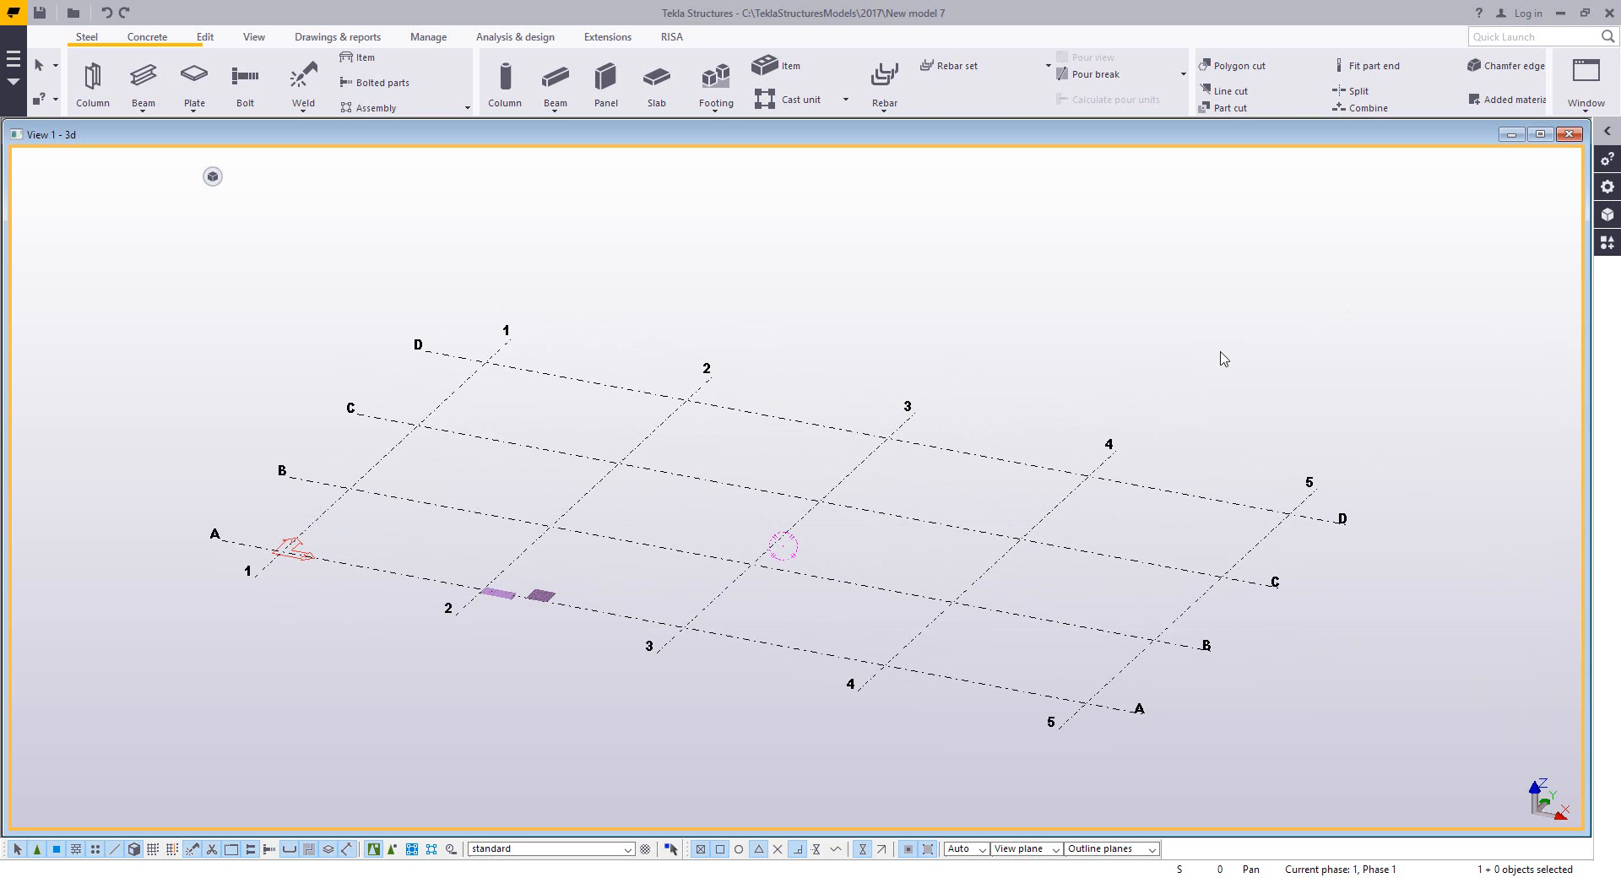
{"action": "left_click", "coordinate": [1607, 214]}
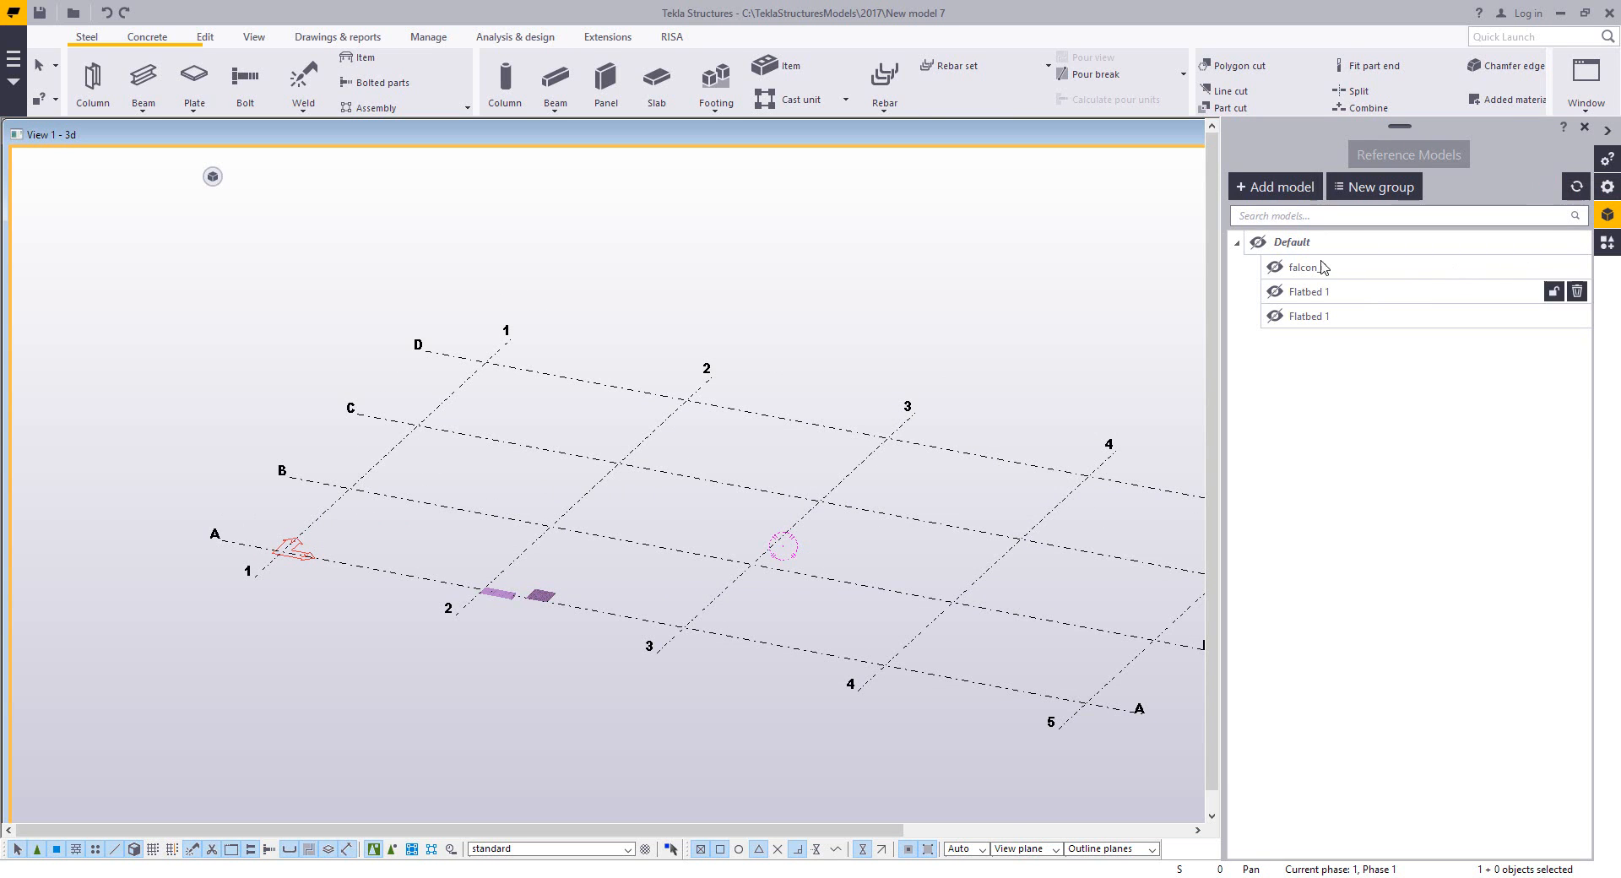
{"action": "left_click", "coordinate": [1288, 188]}
{"action": "left_click", "coordinate": [533, 225]}
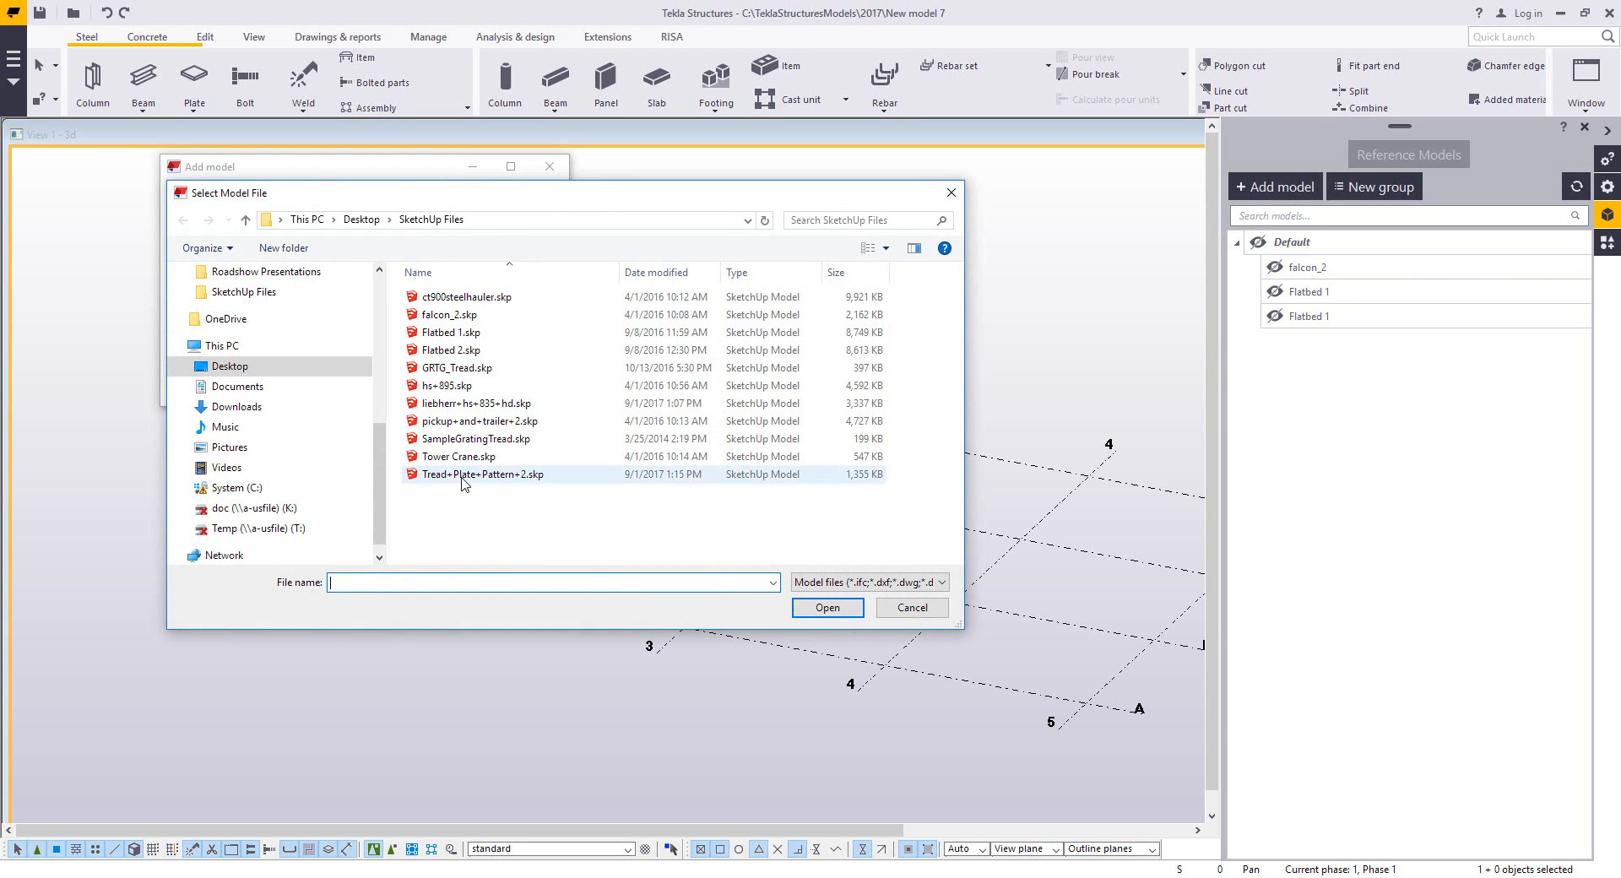
{"action": "double_click", "coordinate": [440, 456]}
{"action": "left_click", "coordinate": [202, 384]}
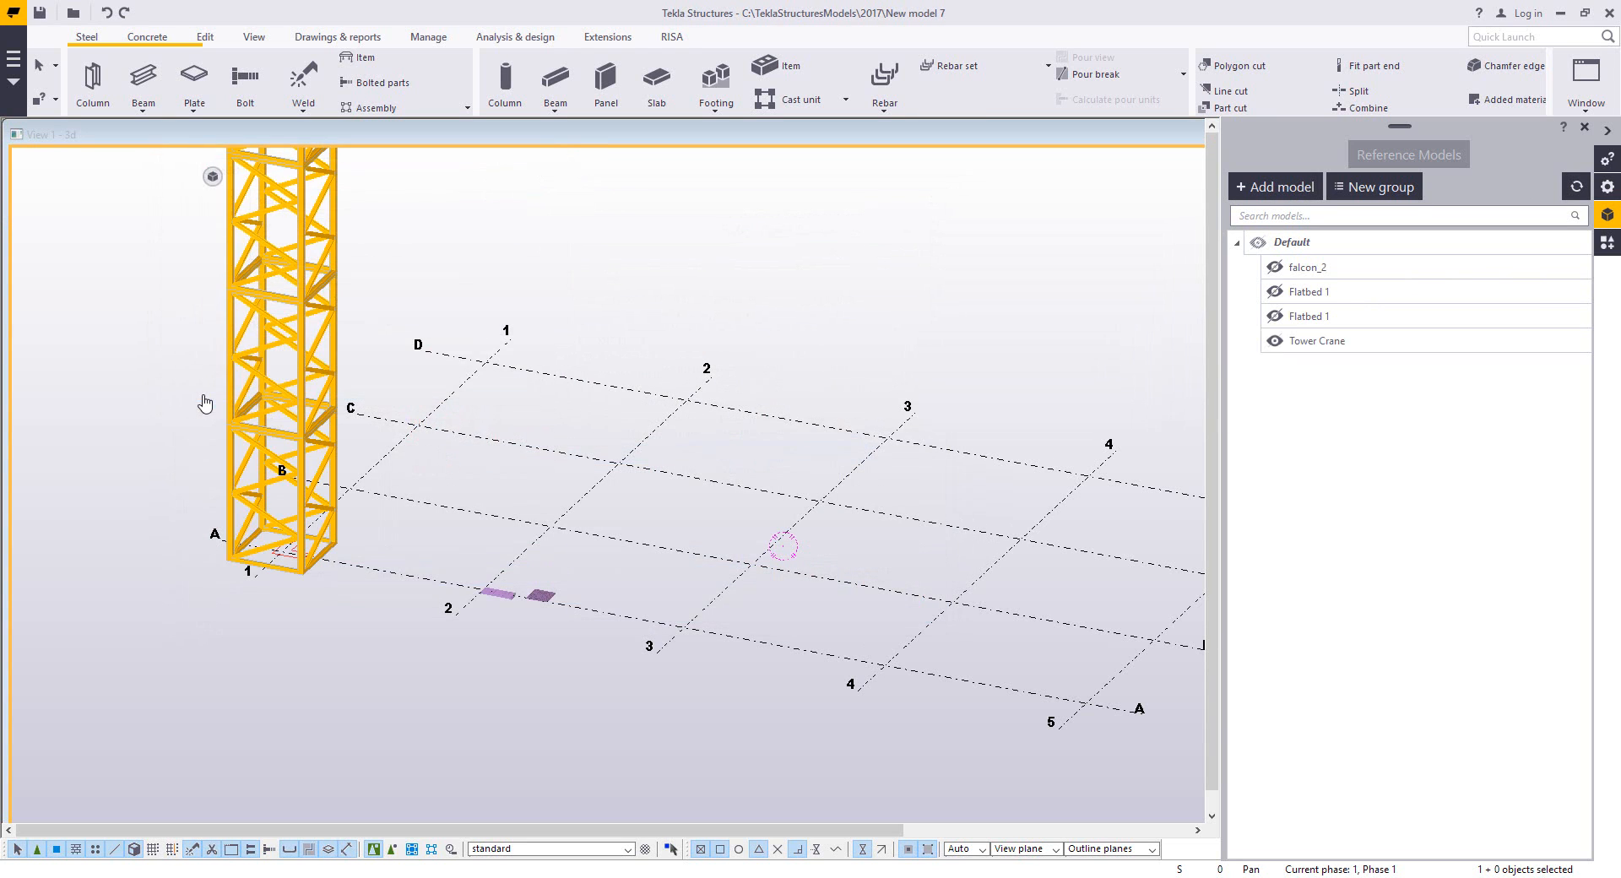
- Move the tower crane reference model from the intersection of grids A and 1 to the intersection of grids D and 1
{"action": "scroll", "coordinate": [276, 505], "scroll_direction": "down", "scroll_amount": 2}
{"action": "scroll", "coordinate": [276, 504], "scroll_direction": "down", "scroll_amount": 5}
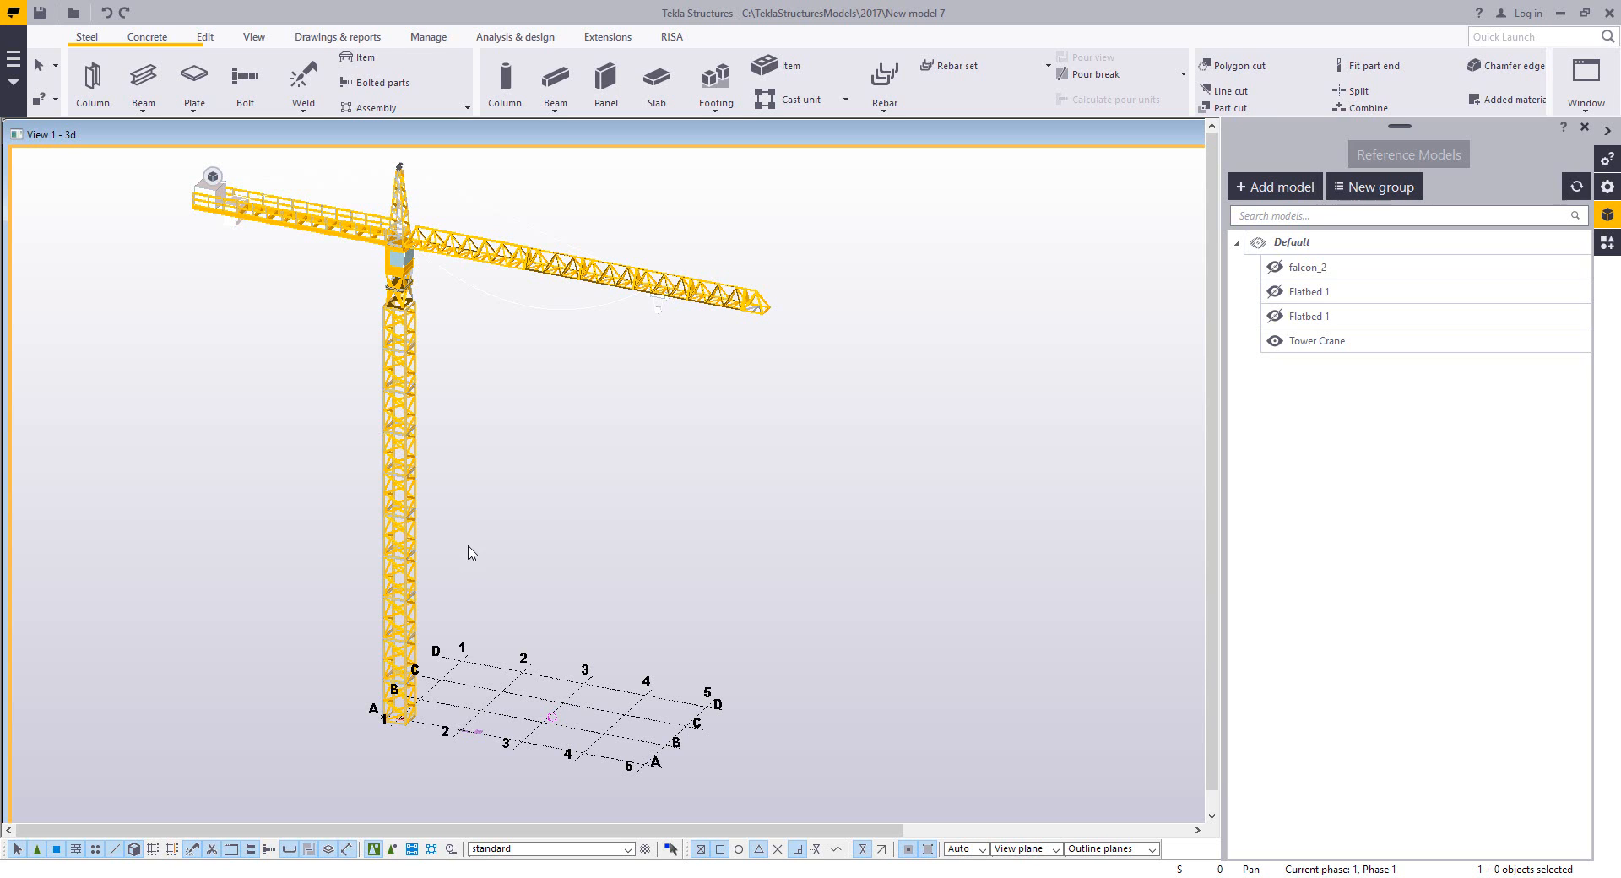
{"action": "left_click", "coordinate": [409, 599]}
{"action": "scroll", "coordinate": [393, 736], "scroll_direction": "up", "scroll_amount": 5}
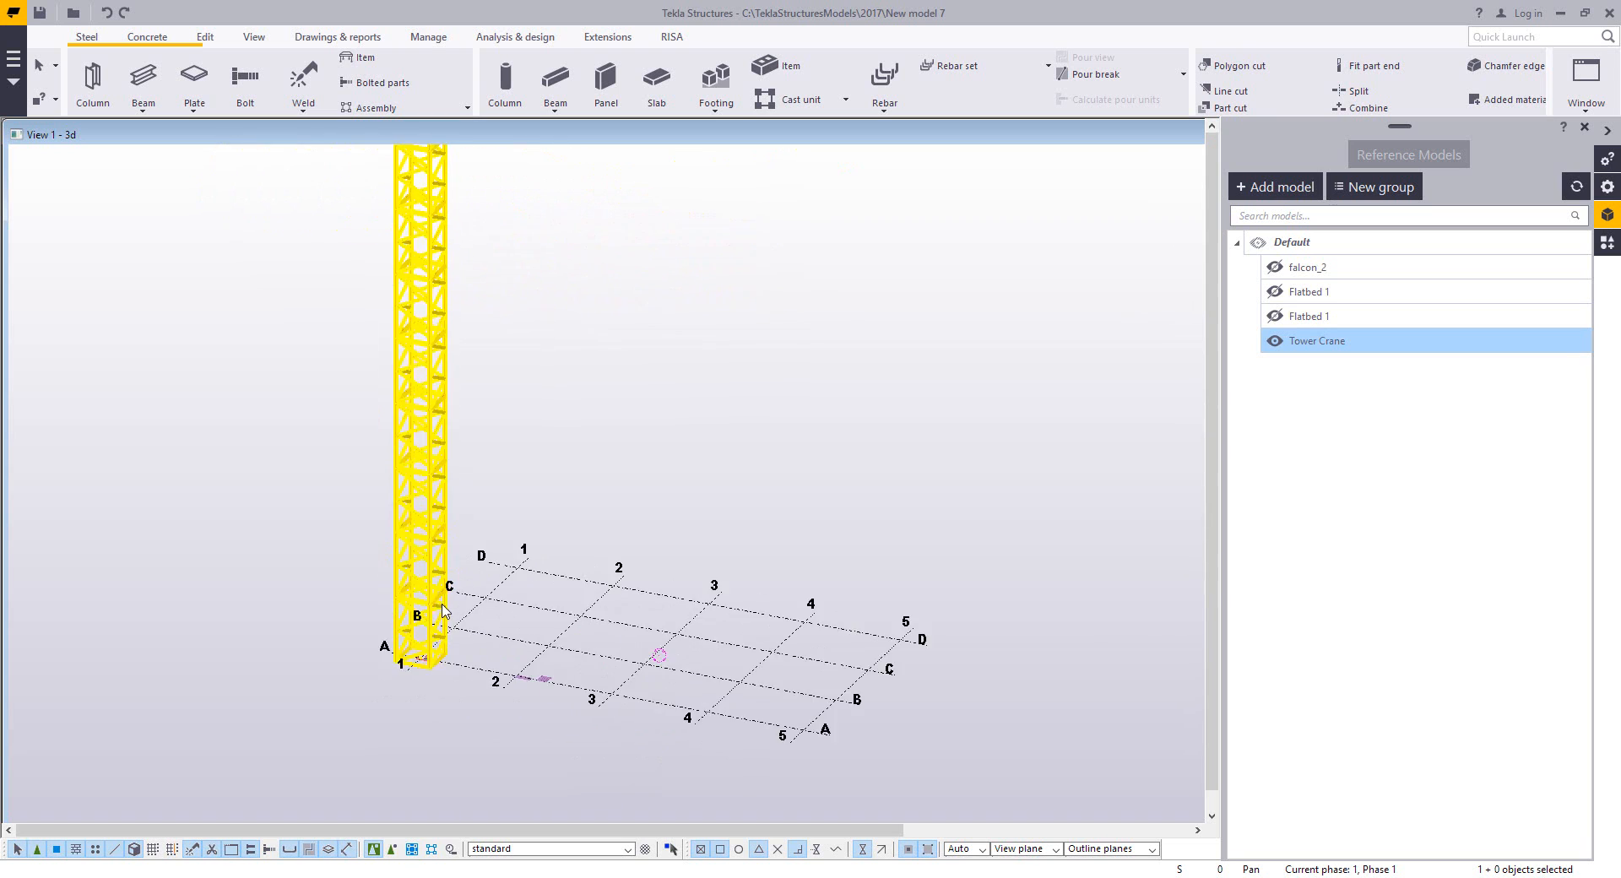
{"action": "right_click", "coordinate": [509, 632]}
{"action": "left_click", "coordinate": [544, 403]}
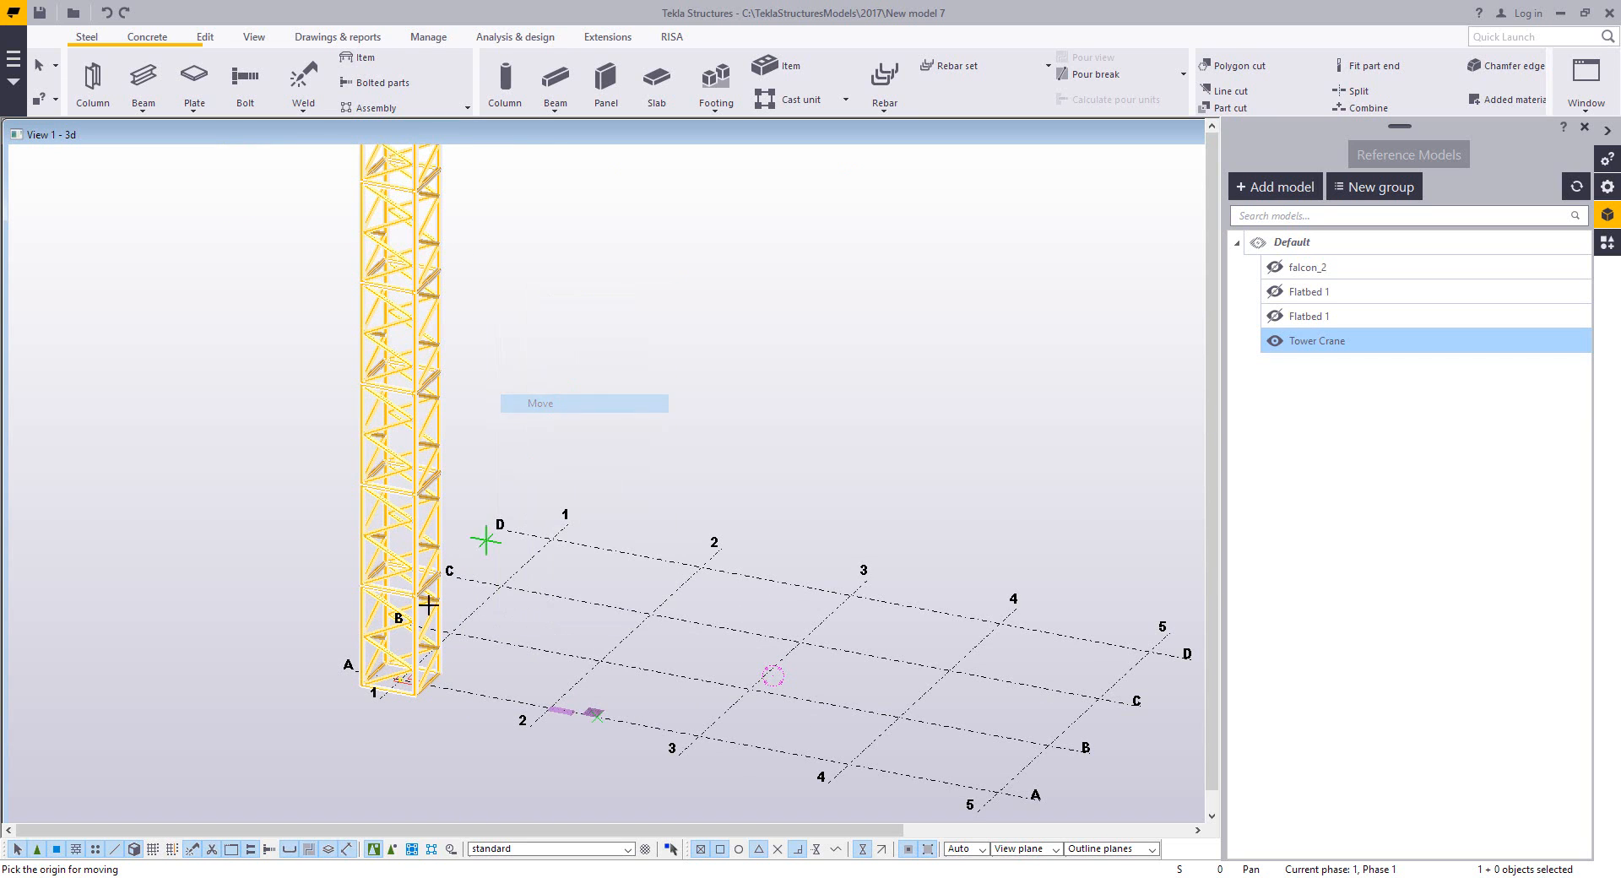
{"action": "left_click", "coordinate": [402, 676]}
{"action": "left_click", "coordinate": [553, 540]}
{"action": "right_click", "coordinate": [698, 421]}
{"action": "left_click", "coordinate": [729, 435]}
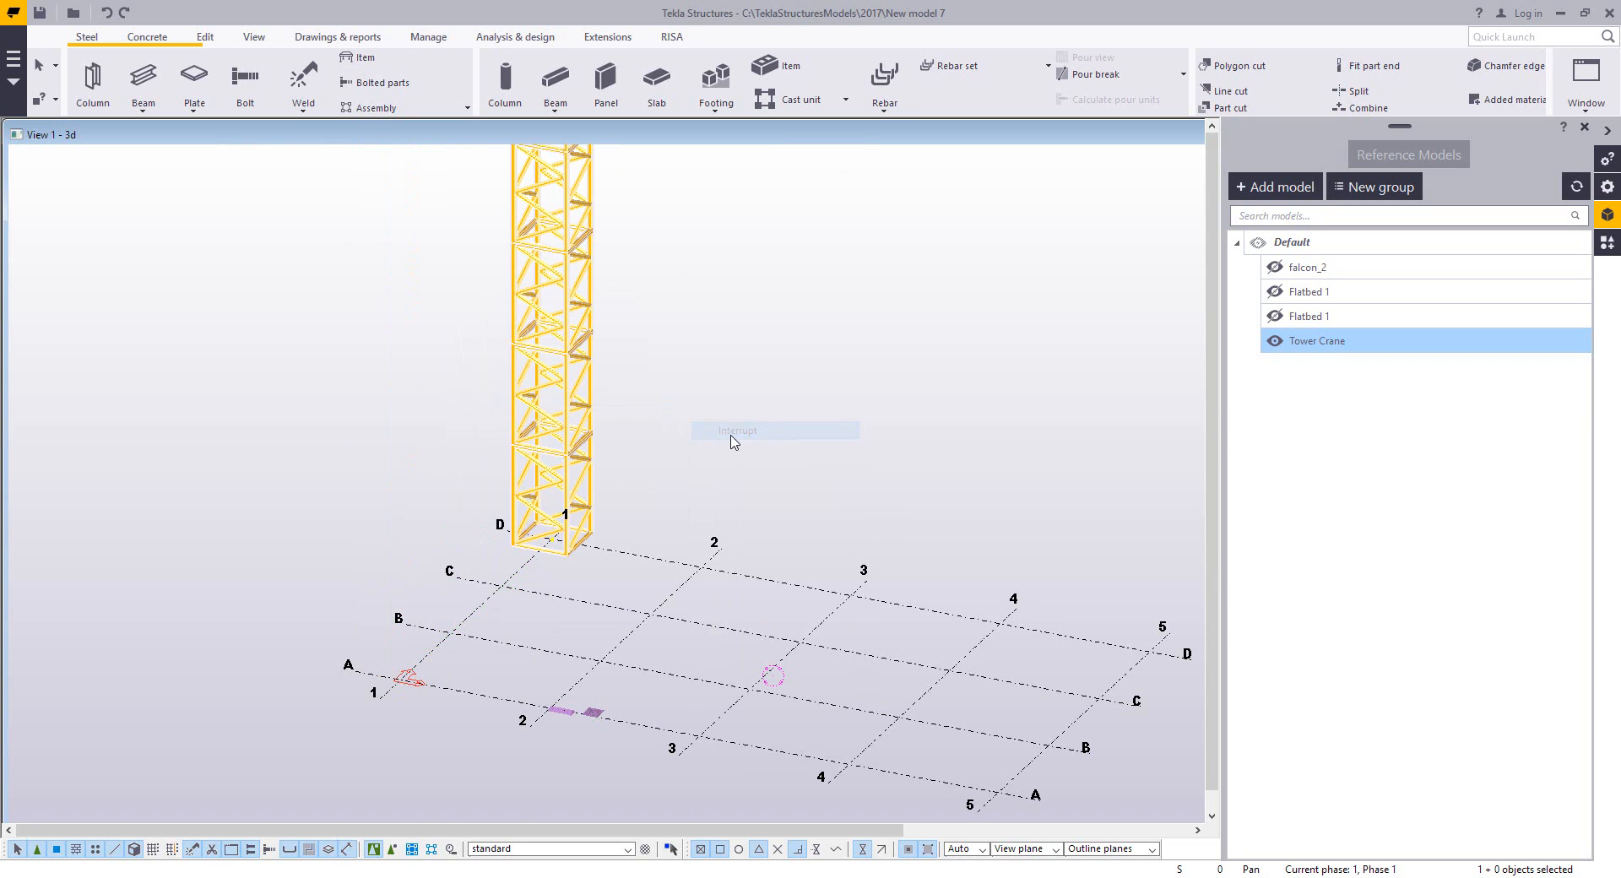
{"action": "left_click", "coordinate": [763, 432]}
- Add liebherr+hs+835+hd.skp from the SketchUp Files folder as a reference model in the Default group, located by model origin at scale 1:1
{"action": "scroll", "coordinate": [768, 432], "scroll_direction": "down", "scroll_amount": 4}
{"action": "scroll", "coordinate": [760, 463], "scroll_direction": "down", "scroll_amount": 5}
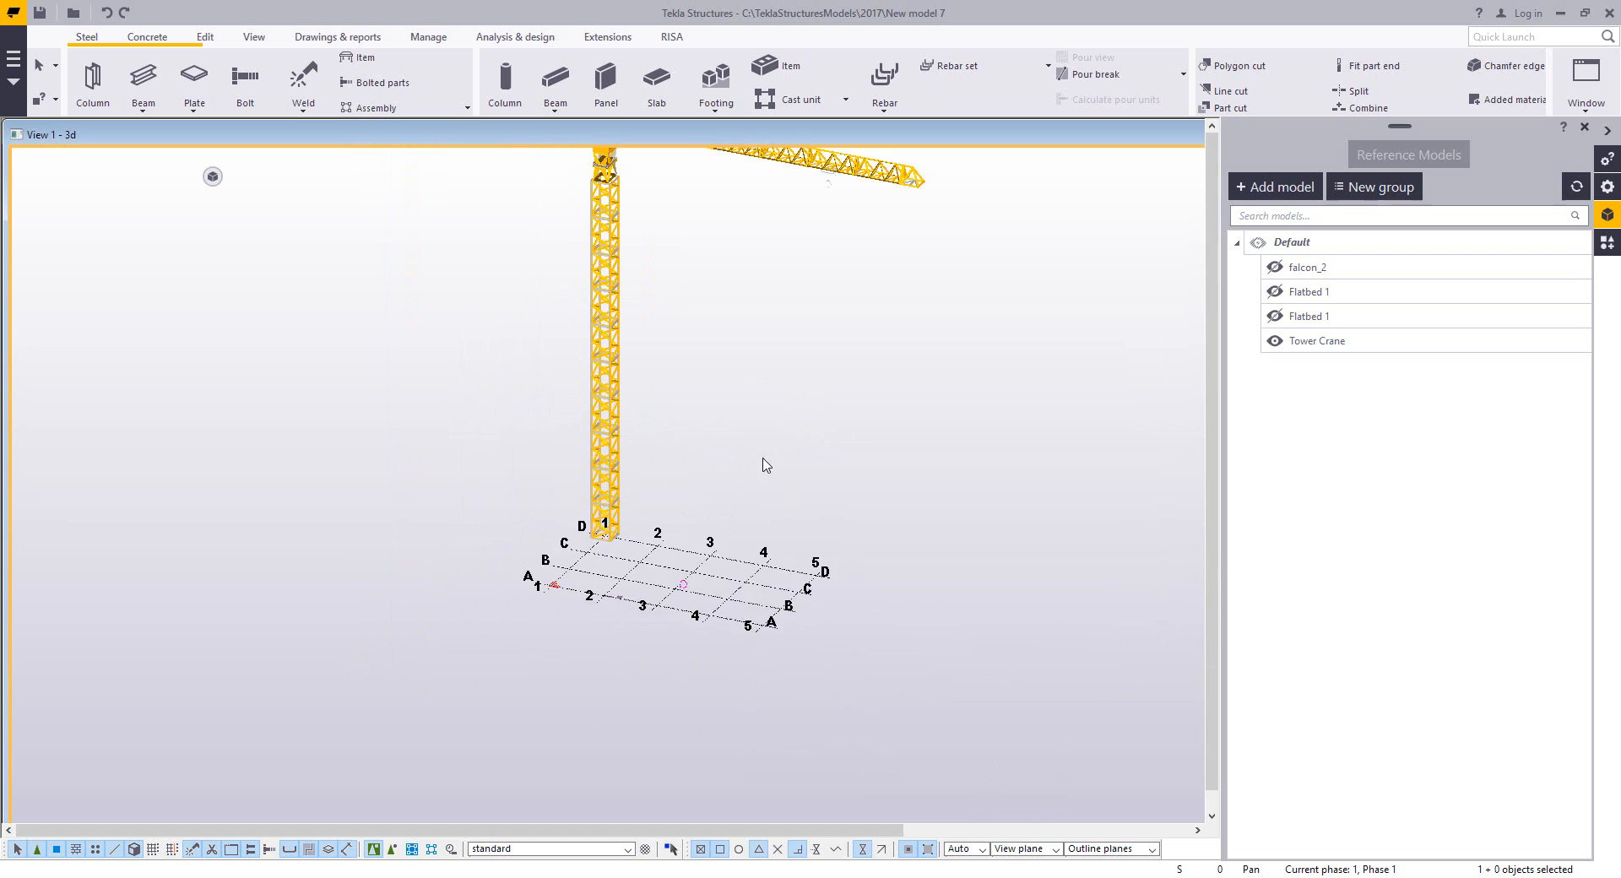
{"action": "left_click", "coordinate": [1287, 189]}
{"action": "left_click", "coordinate": [554, 250]}
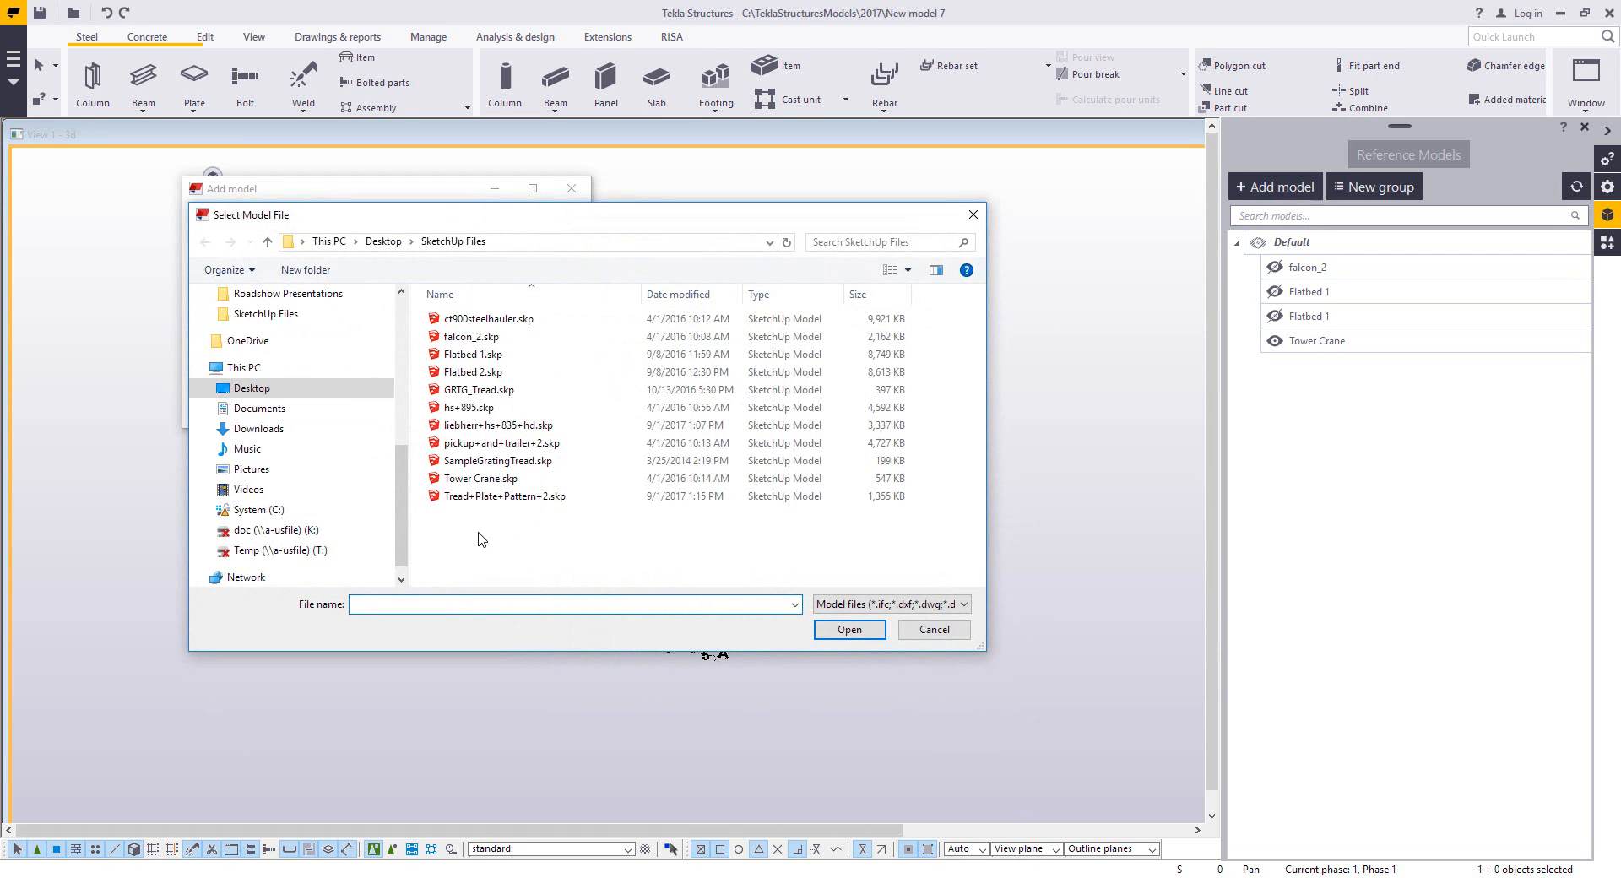
{"action": "double_click", "coordinate": [499, 424]}
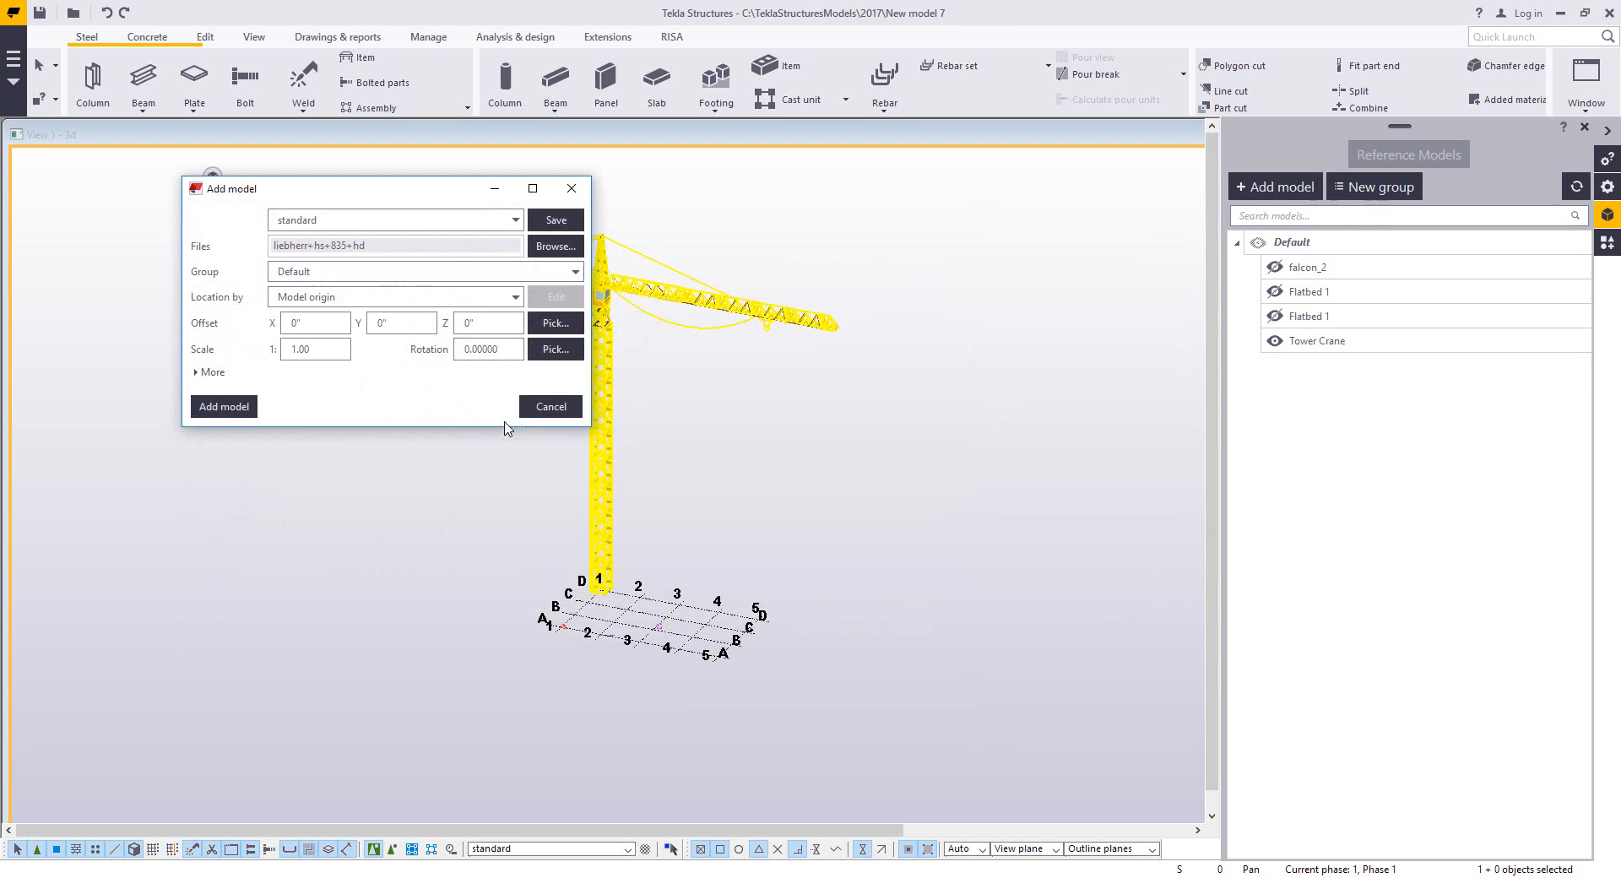
{"action": "left_click", "coordinate": [243, 412]}
- Show the two hidden Flatbed 1 reference models and the falcon_2 reference model in the 3D view
{"action": "scroll", "coordinate": [683, 517], "scroll_direction": "up", "scroll_amount": 2}
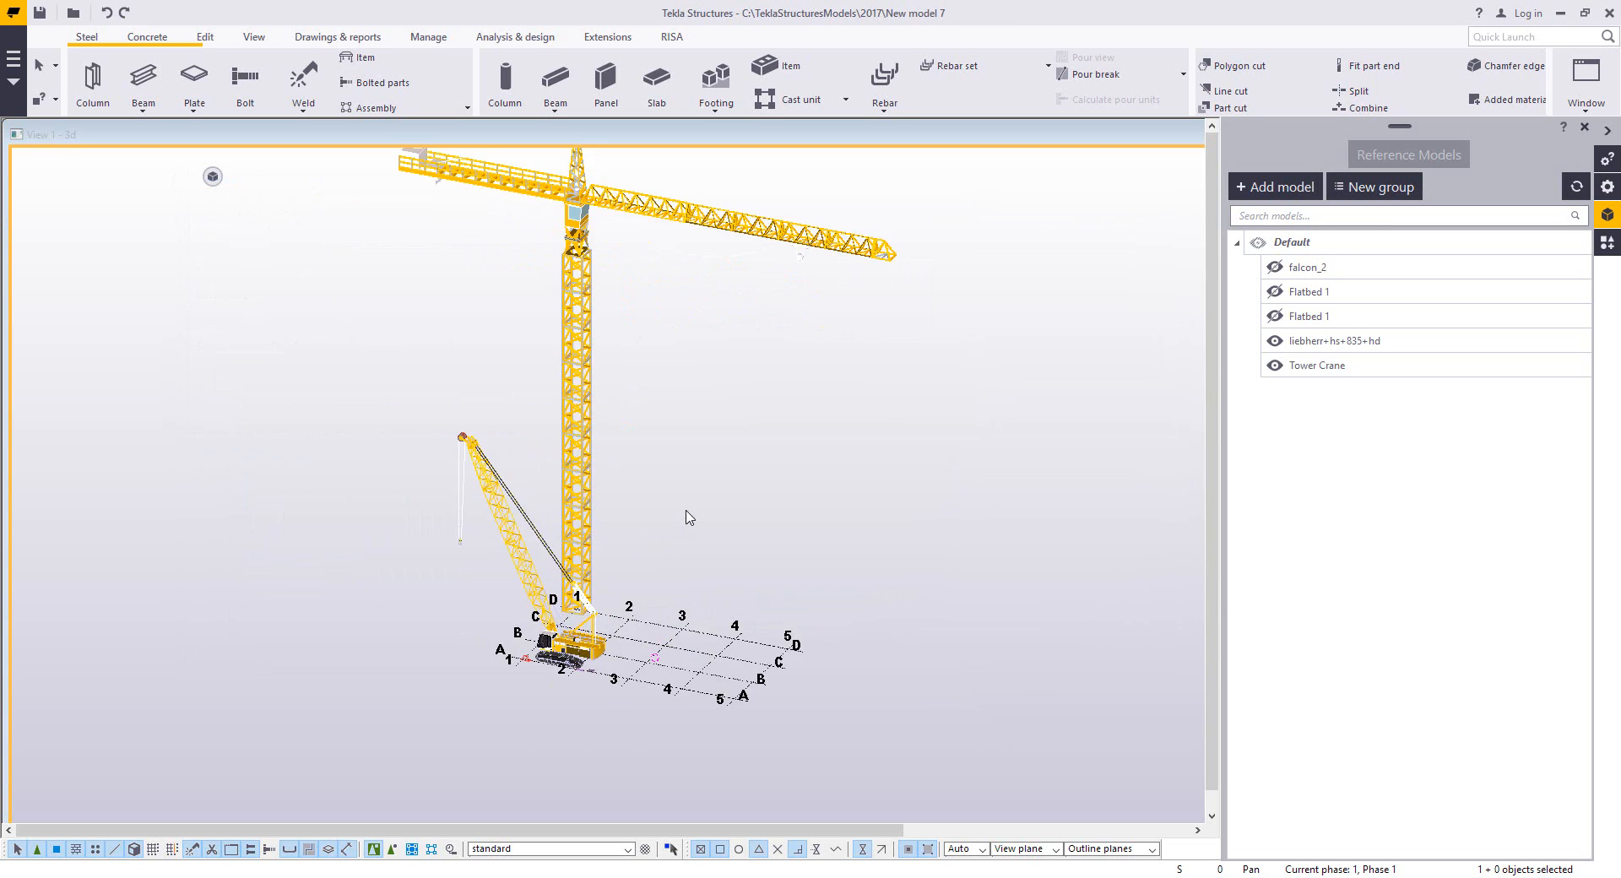
{"action": "middle_click_drag", "start_coordinate": [683, 517], "coordinate": [662, 574]}
{"action": "scroll", "coordinate": [634, 577], "scroll_direction": "up", "scroll_amount": 1}
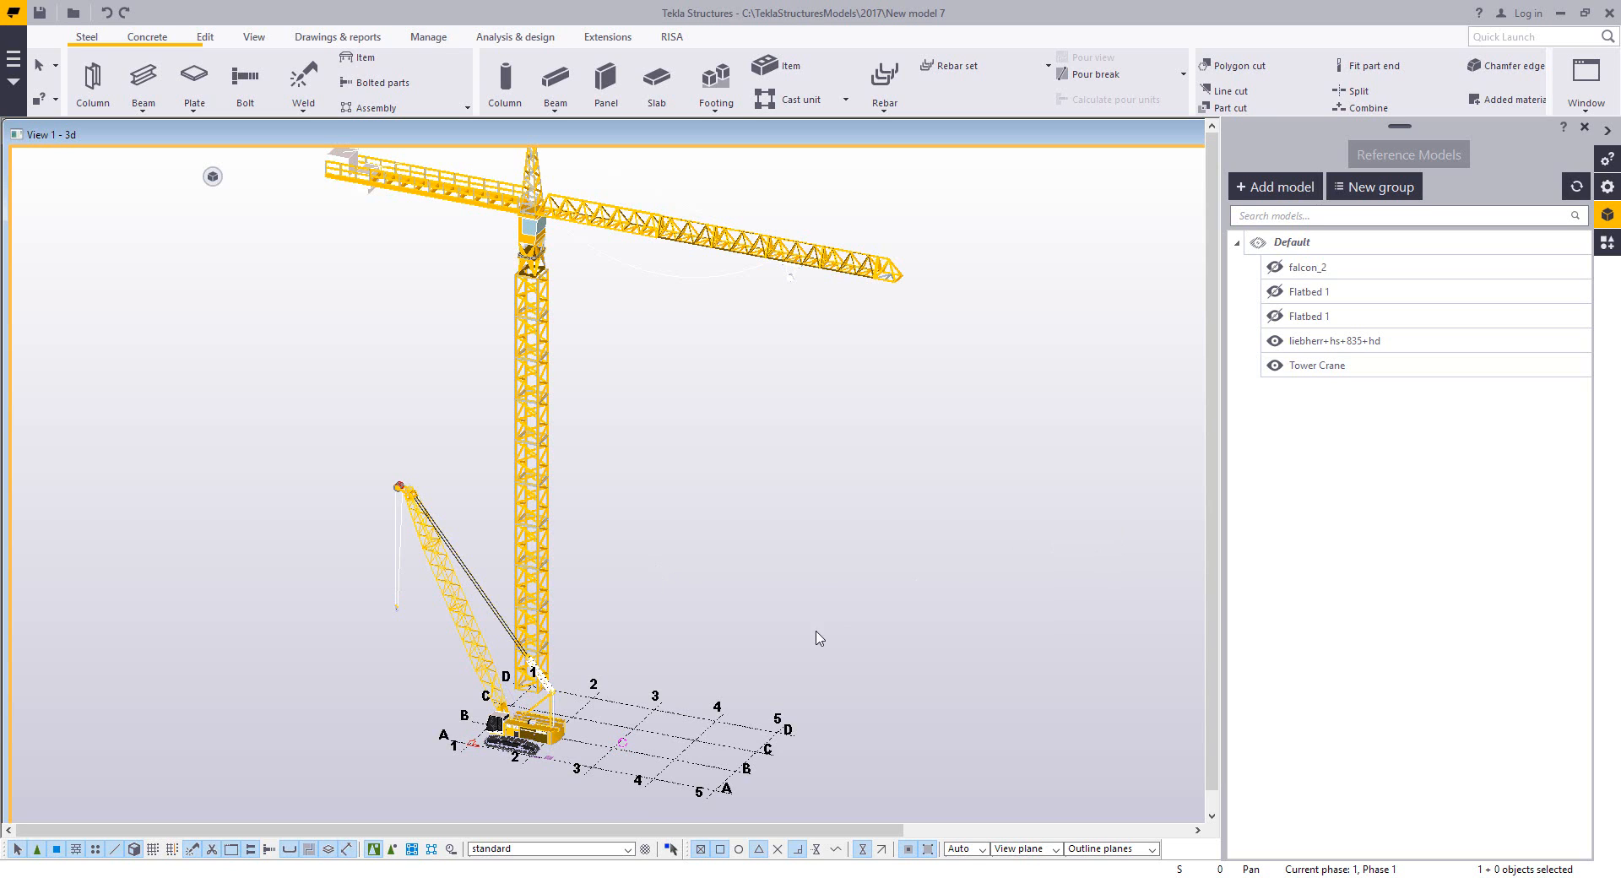
{"action": "middle_click_drag", "start_coordinate": [827, 629], "coordinate": [850, 626]}
{"action": "left_click", "coordinate": [1275, 292]}
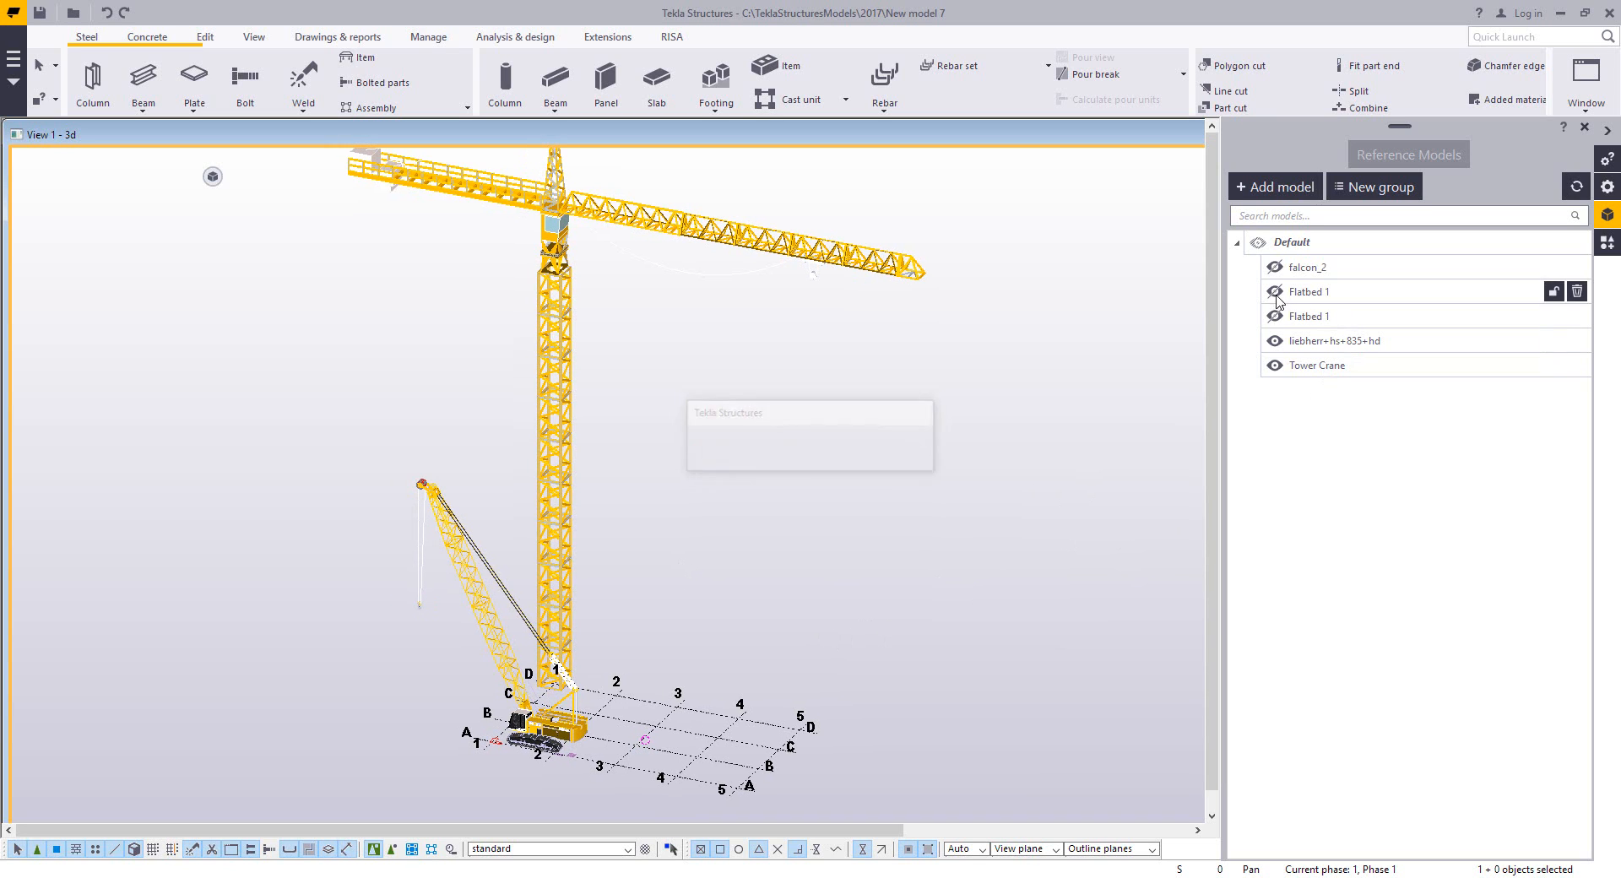
{"action": "middle_click_drag", "start_coordinate": [788, 571], "coordinate": [826, 560]}
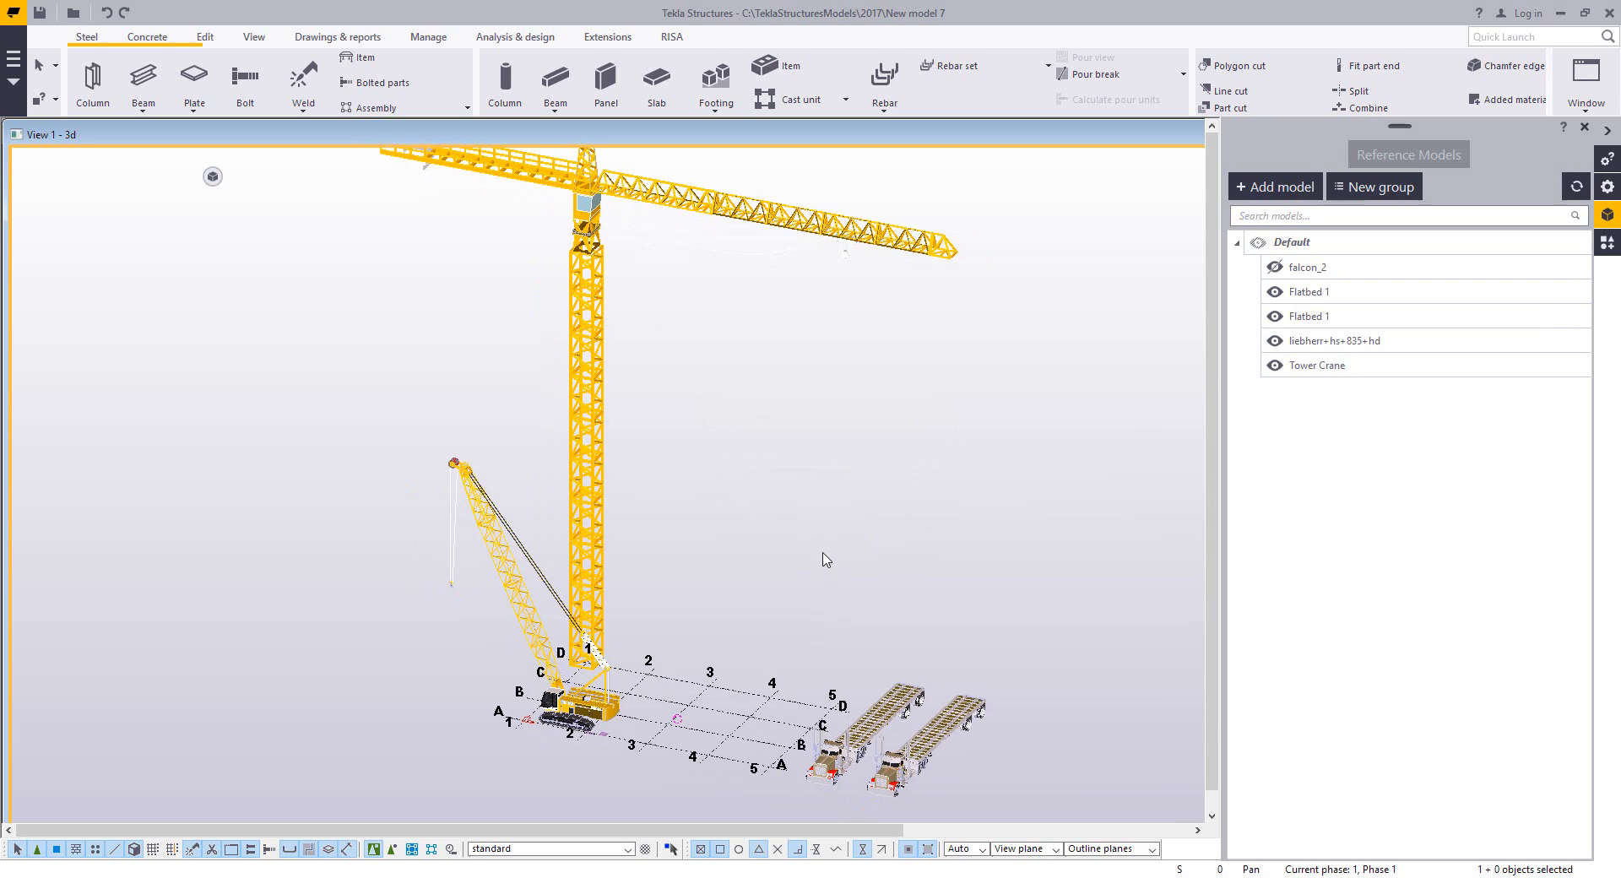
{"action": "left_click", "coordinate": [1275, 266]}
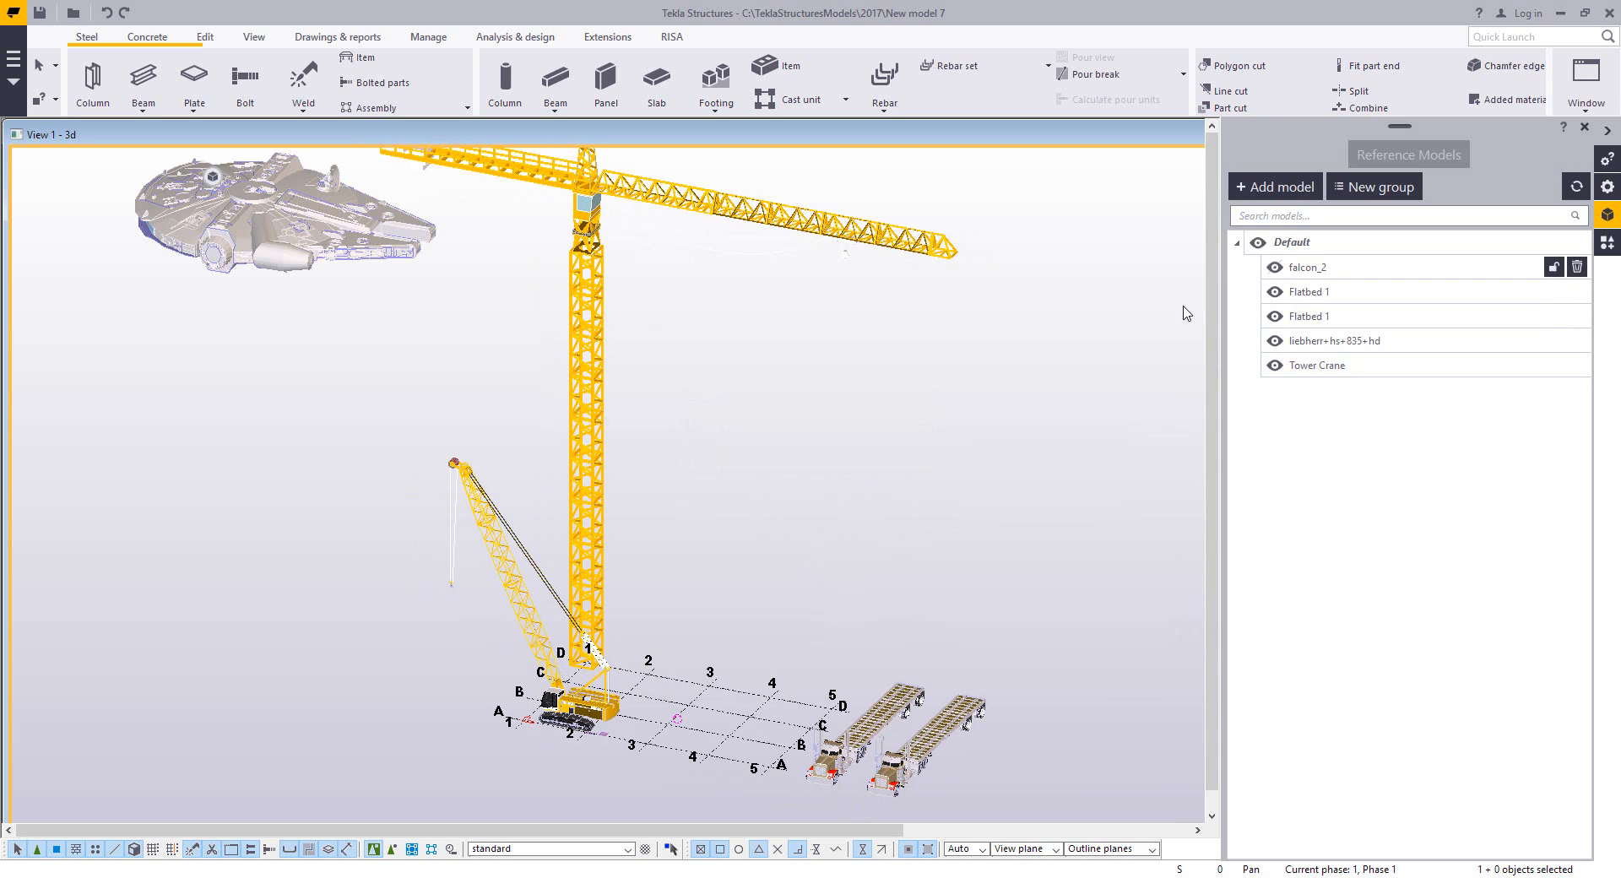
{"action": "middle_click_drag", "start_coordinate": [841, 435], "coordinate": [841, 472]}
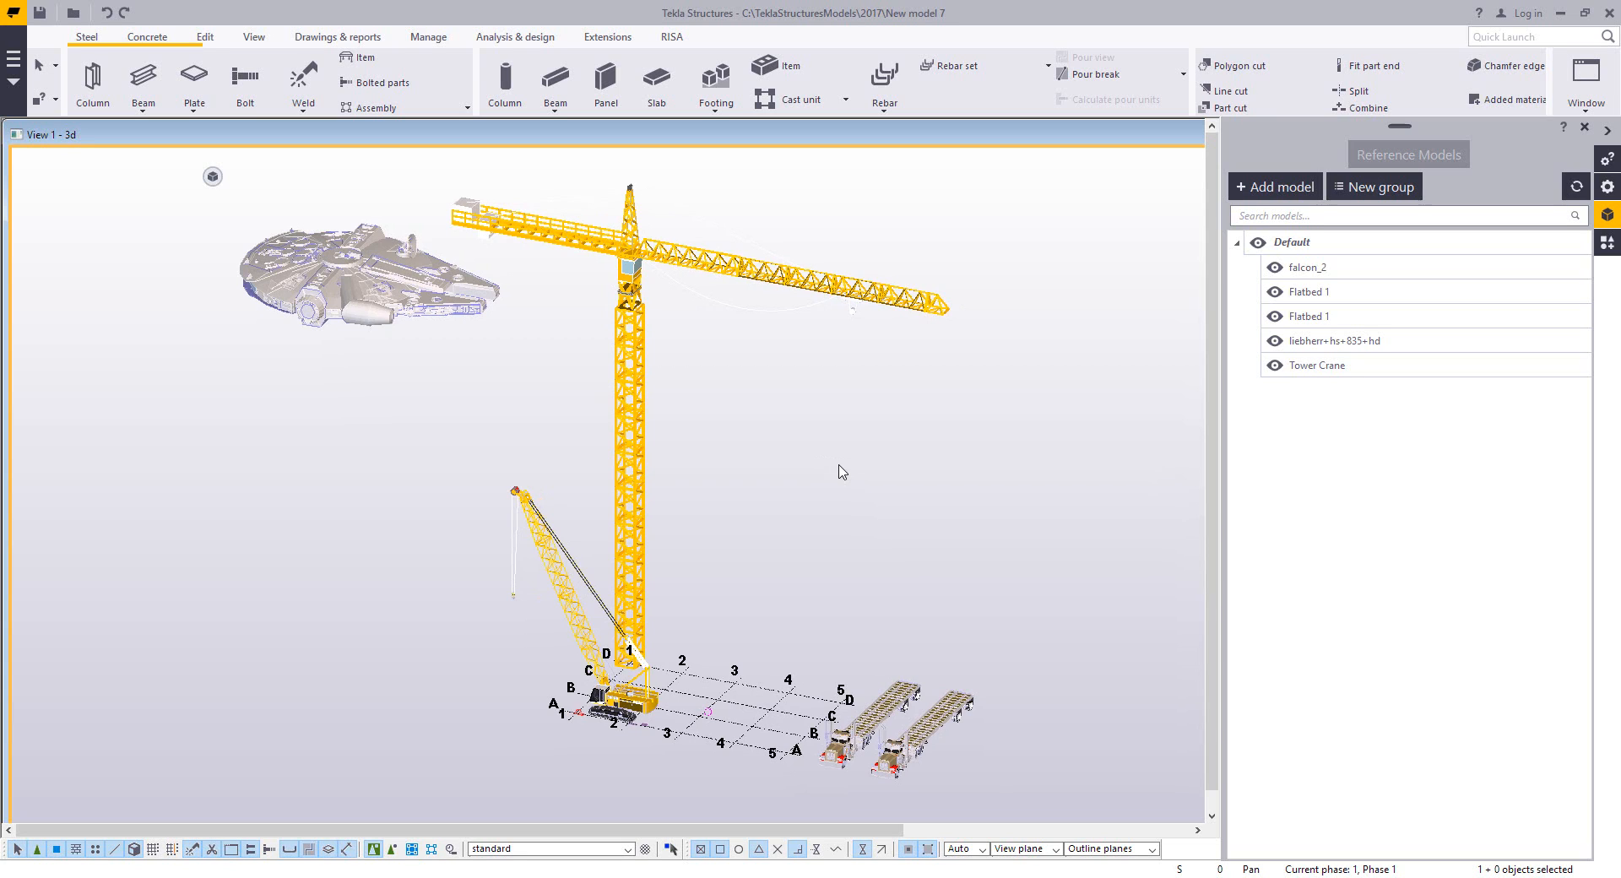